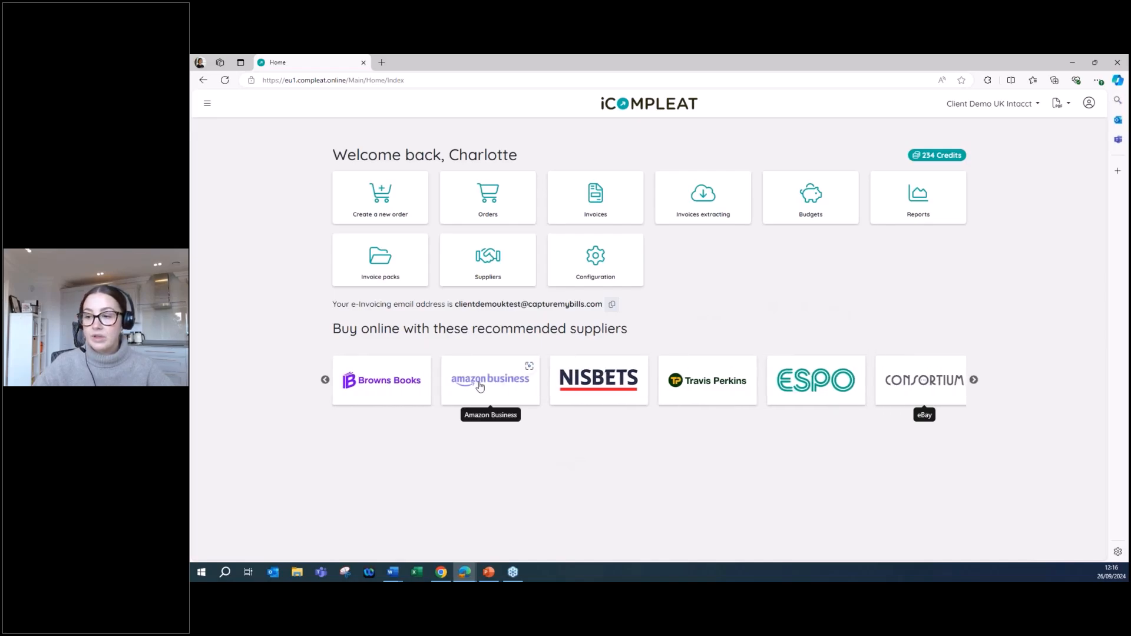
# Open the Amazon Business supplier site from the recommended suppliers and search it for printerpaper.
pyautogui.click(481, 386)
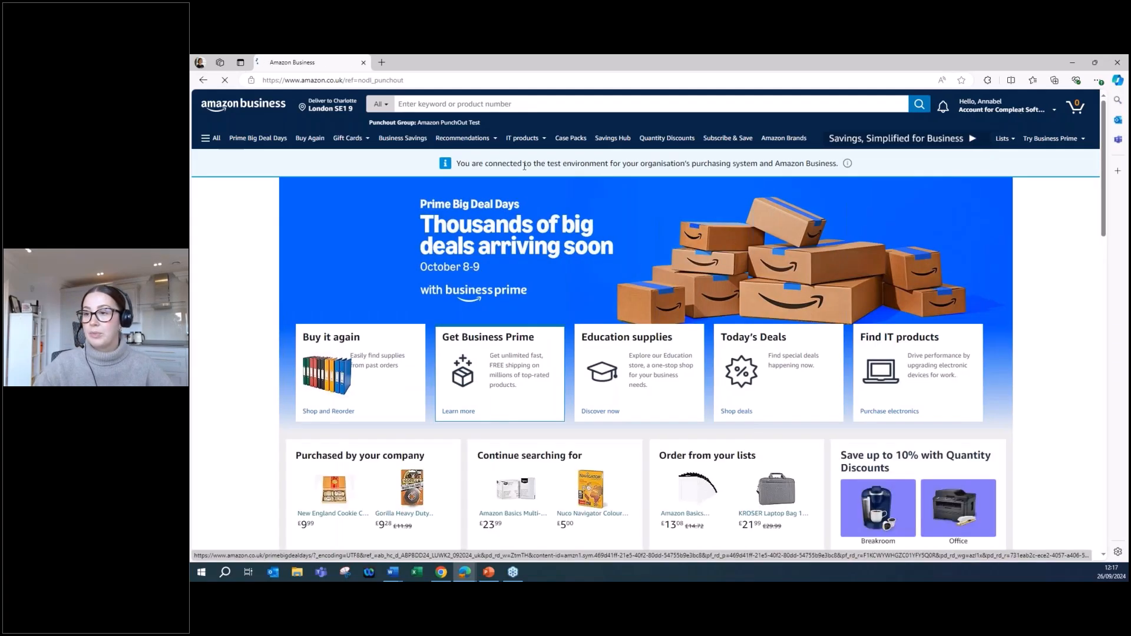
pyautogui.click(505, 105)
pyautogui.write('printerpaper')
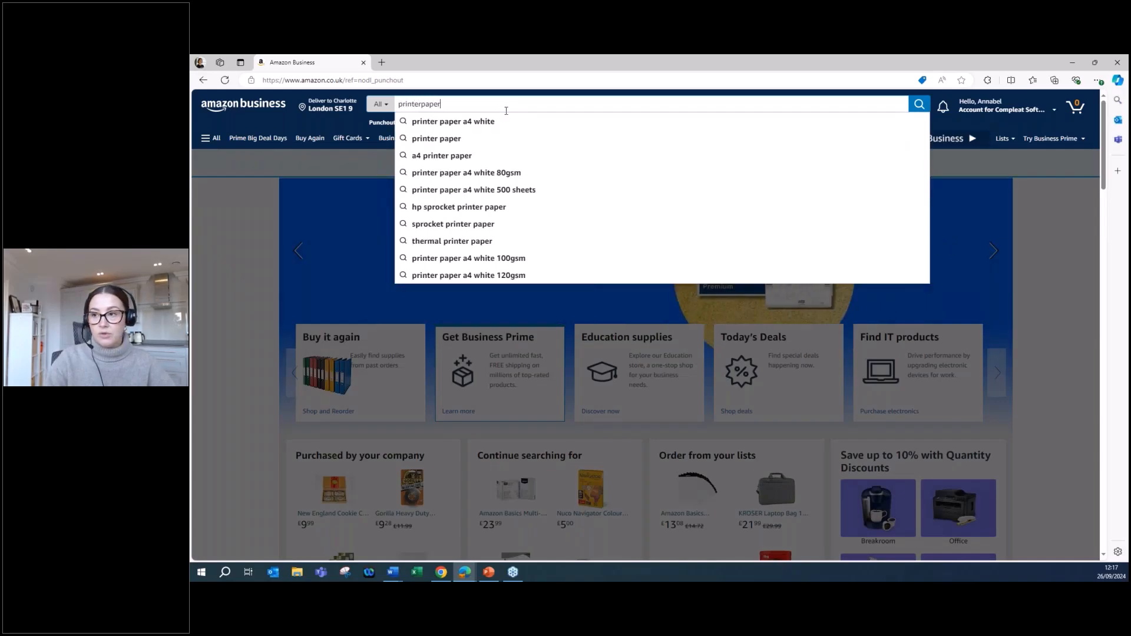
pyautogui.press('Return')
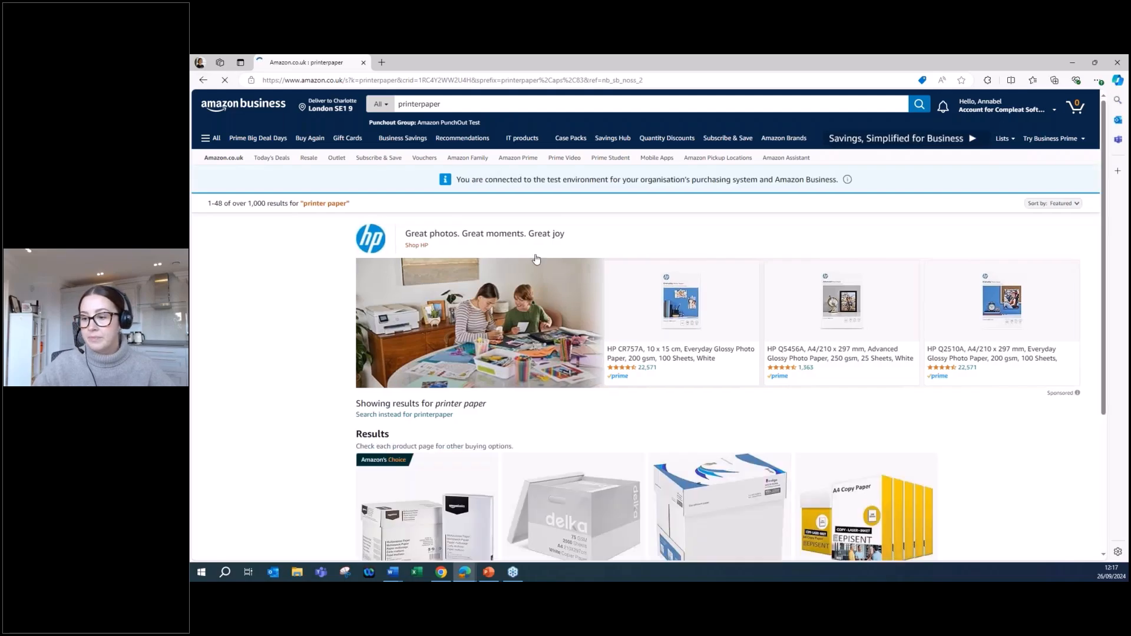
# Add one Amazon Basics A4 80 gsm copy paper pack of 5 to the basket and submit the basket for approval.
pyautogui.scroll(-3, 454, 353)
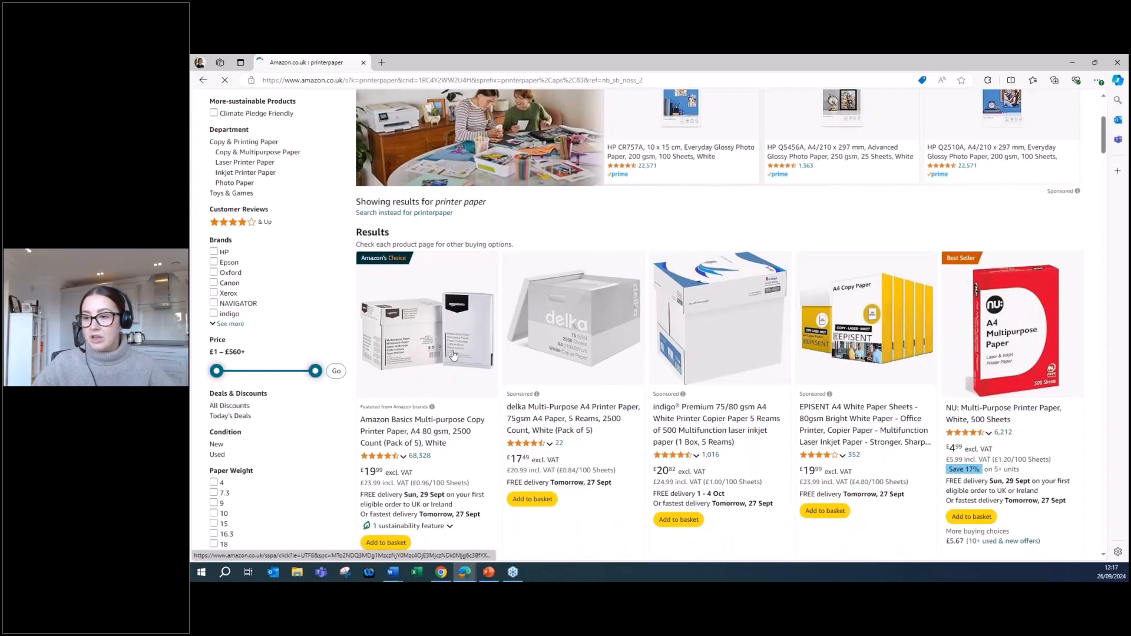
pyautogui.click(453, 354)
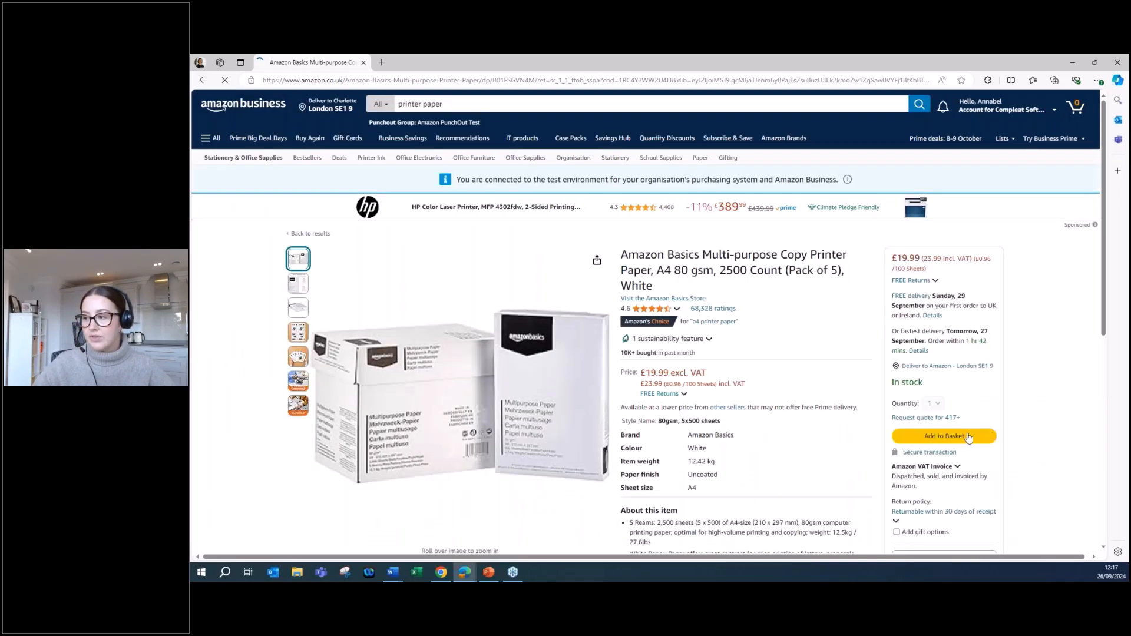
pyautogui.click(969, 437)
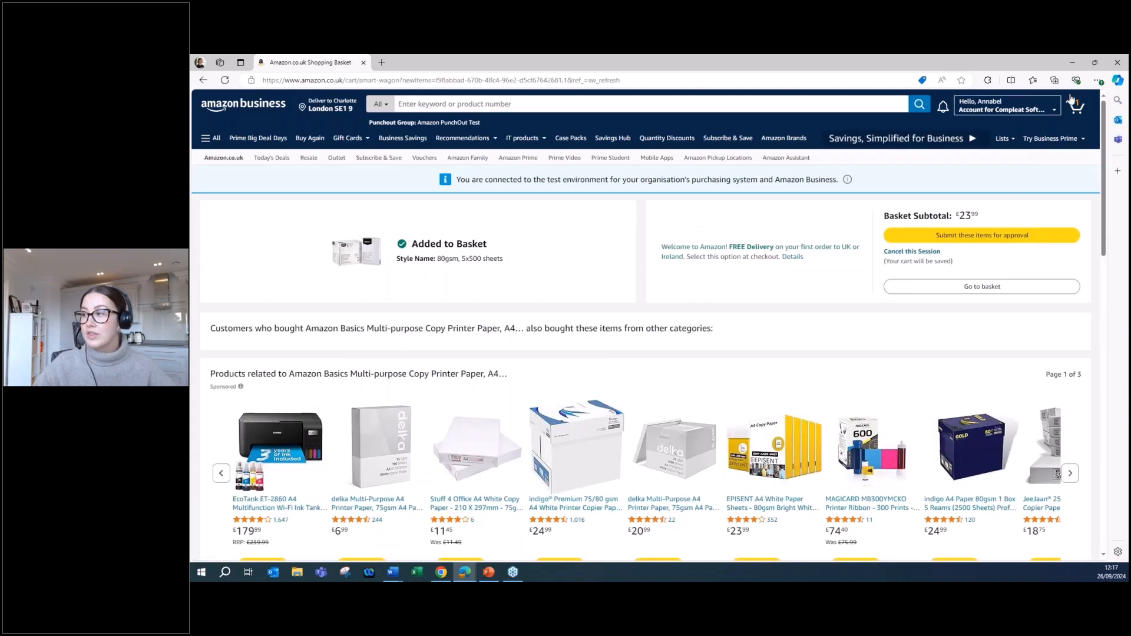
pyautogui.click(1074, 105)
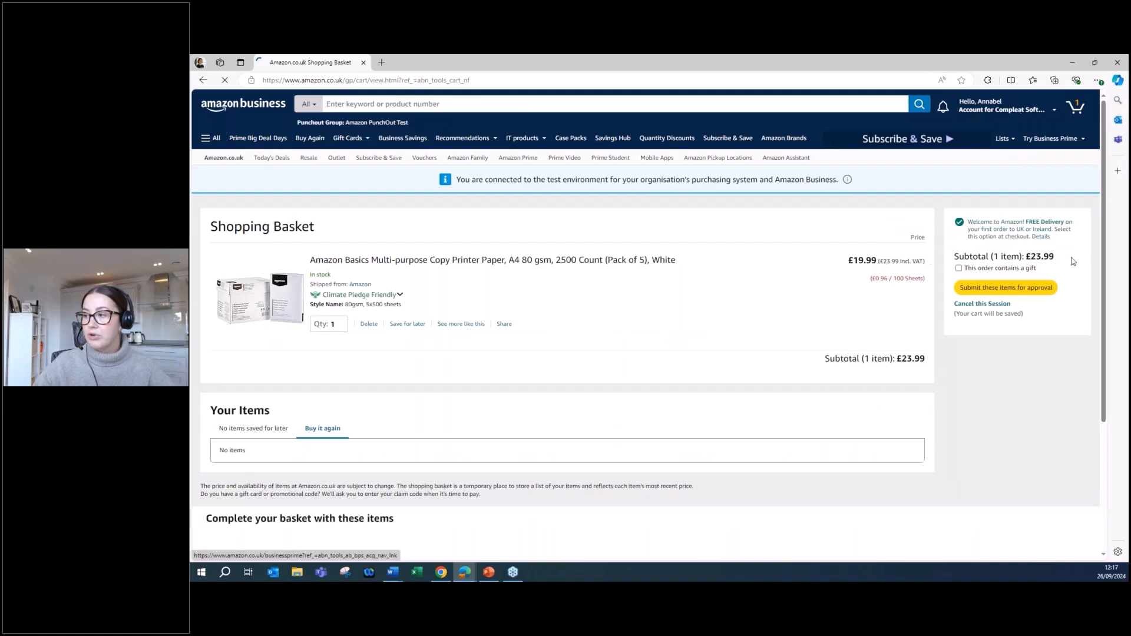
pyautogui.click(1044, 288)
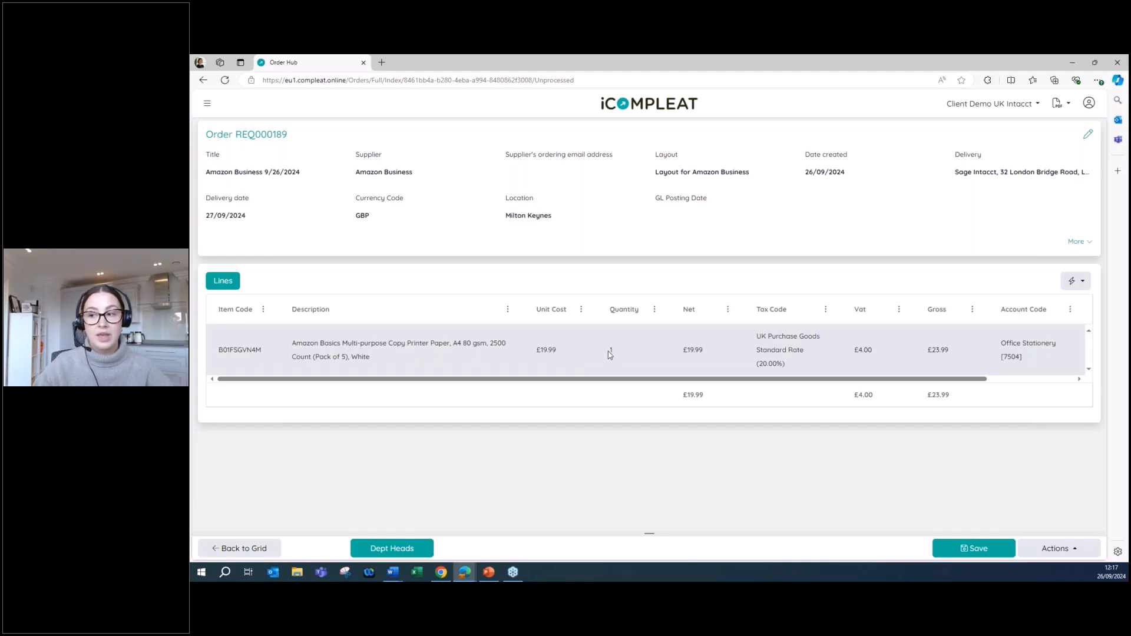
# Review the order line's columns through Department, submit the order to the Dept Heads workflow and list the submitted orders.
pyautogui.moveTo(786, 380); pyautogui.dragTo(898, 388)
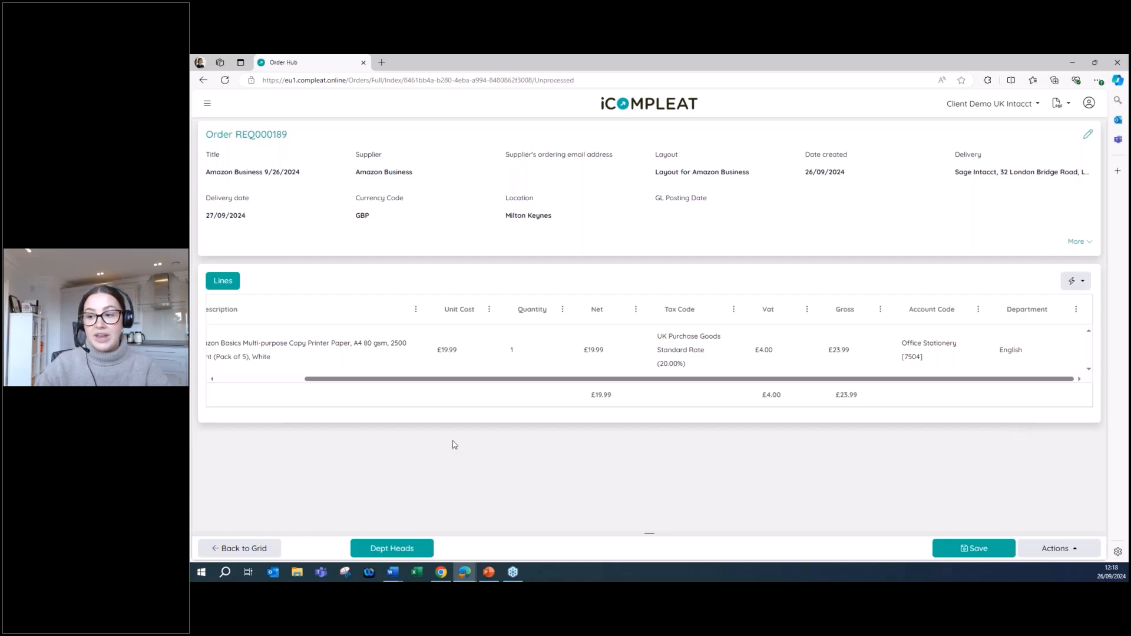
pyautogui.hscroll(-3, 458, 383)
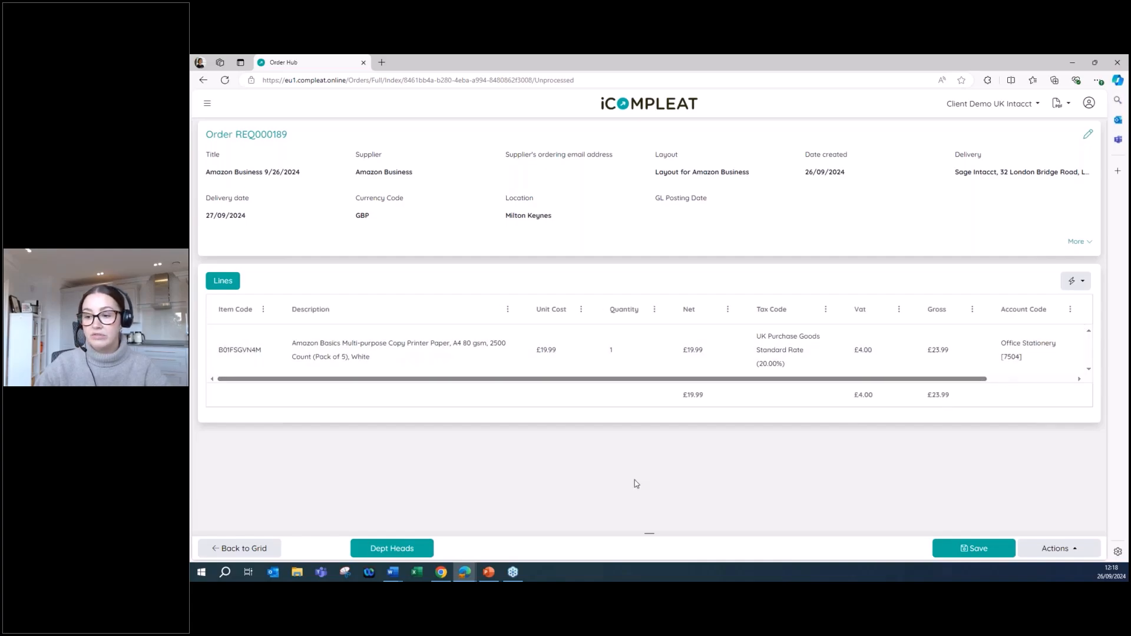
pyautogui.click(395, 549)
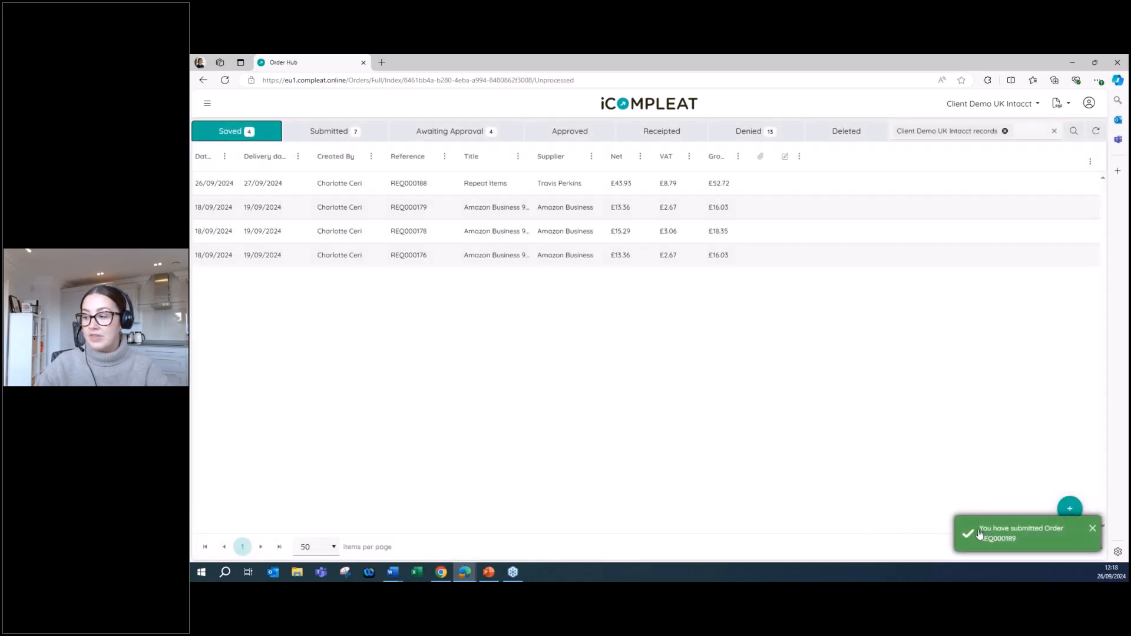
pyautogui.click(334, 133)
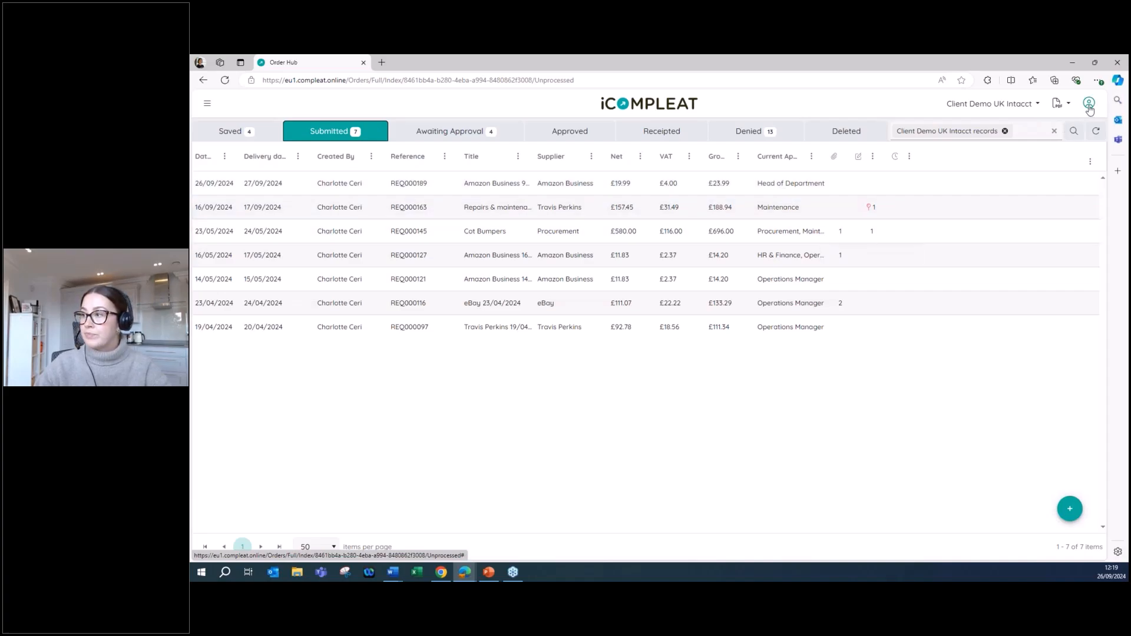
# Log out and log back in as the approver, filling the e-mail address and account password from the saved account.
pyautogui.click(1089, 105)
pyautogui.click(1060, 192)
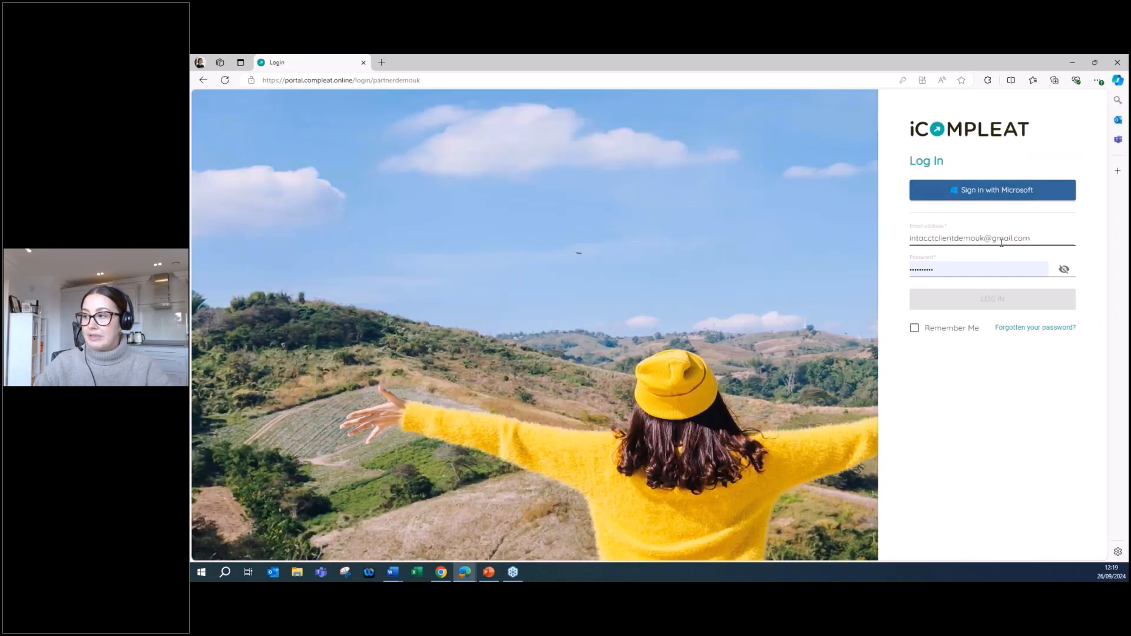
pyautogui.tripleClick(1003, 239)
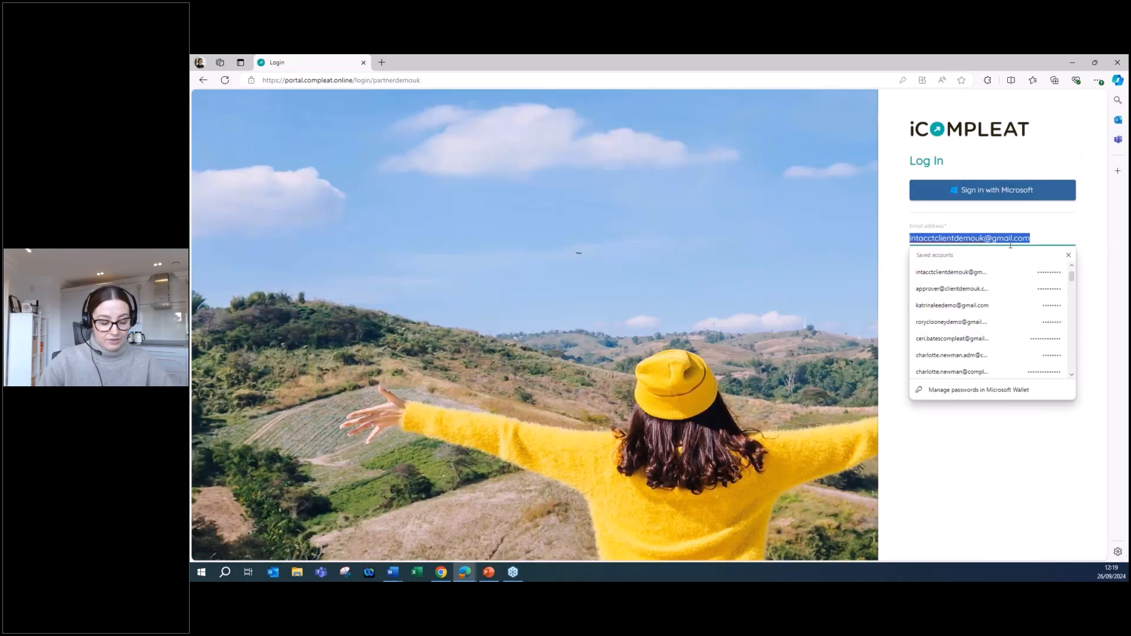
pyautogui.write('appro')
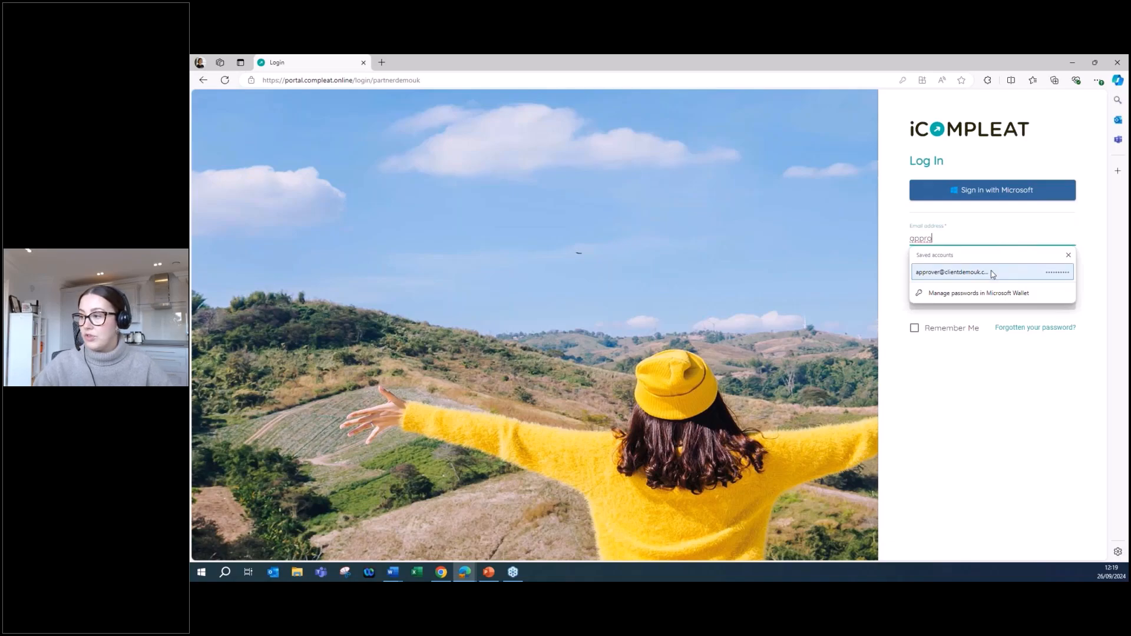
pyautogui.click(991, 272)
pyautogui.click(998, 299)
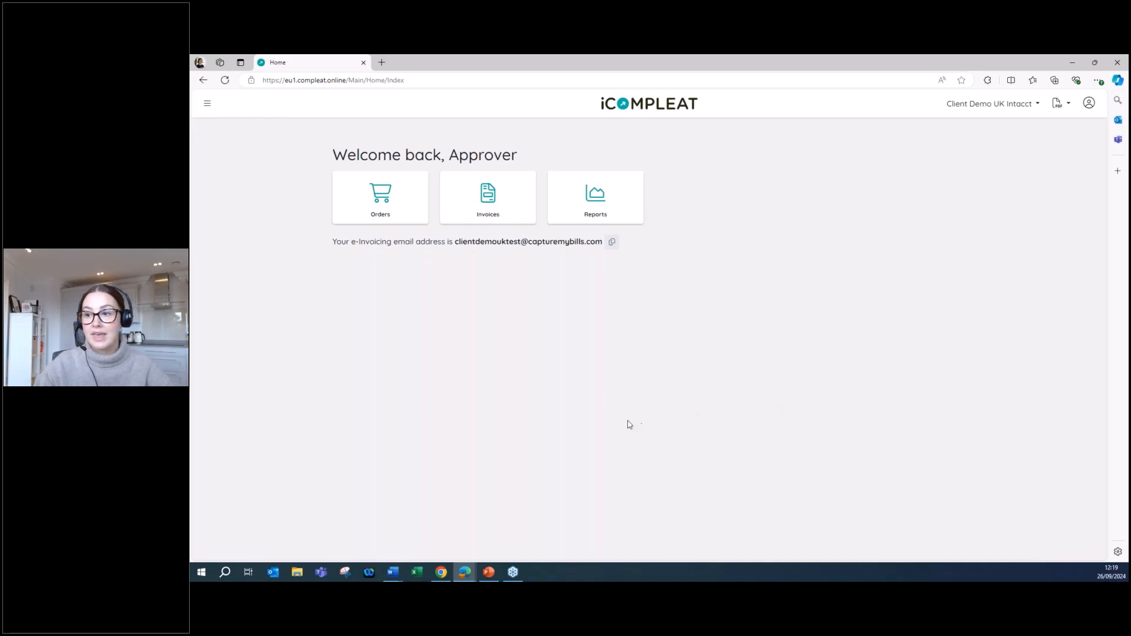
# Open the 26/09/2024 Amazon Business order awaiting approval and approve it with the comment "Fine by me!".
pyautogui.click(423, 220)
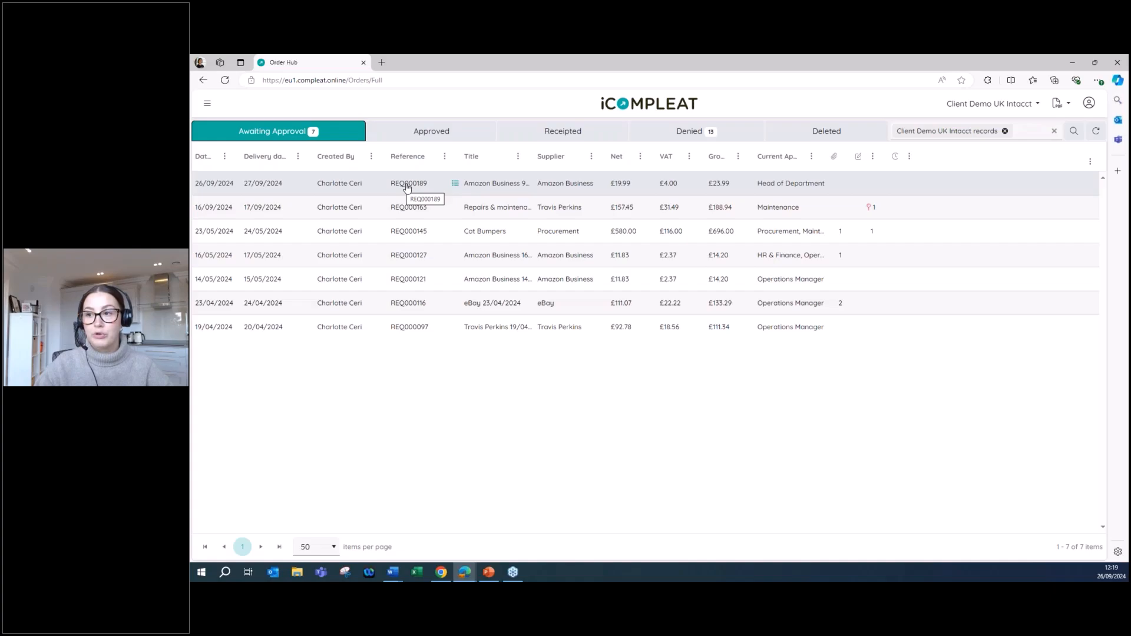
pyautogui.click(498, 184)
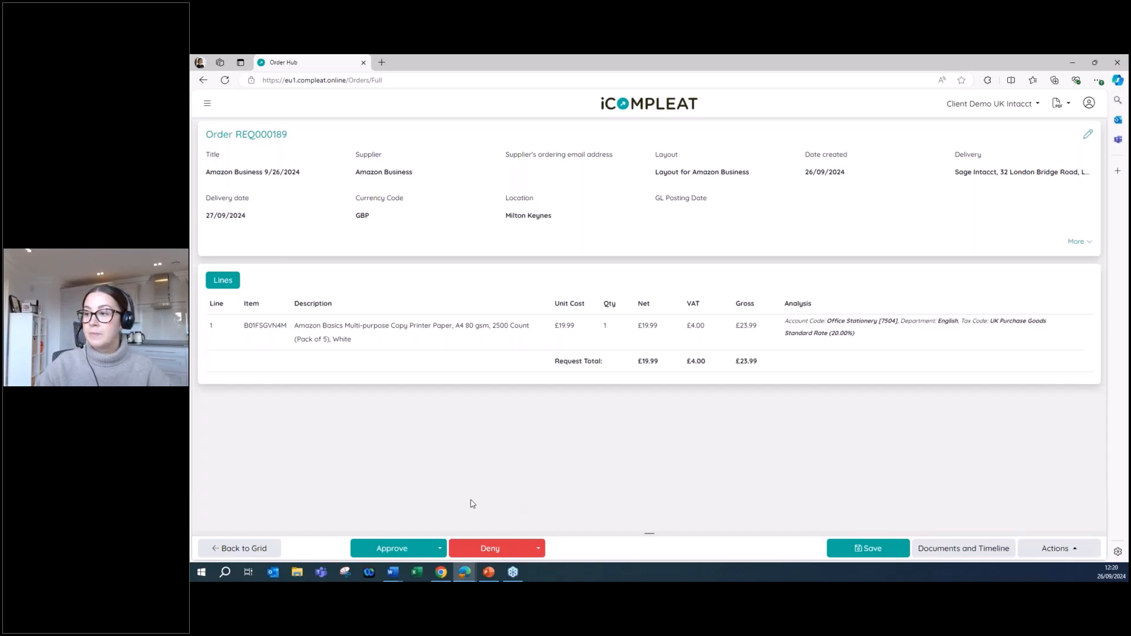
pyautogui.click(439, 551)
pyautogui.click(450, 524)
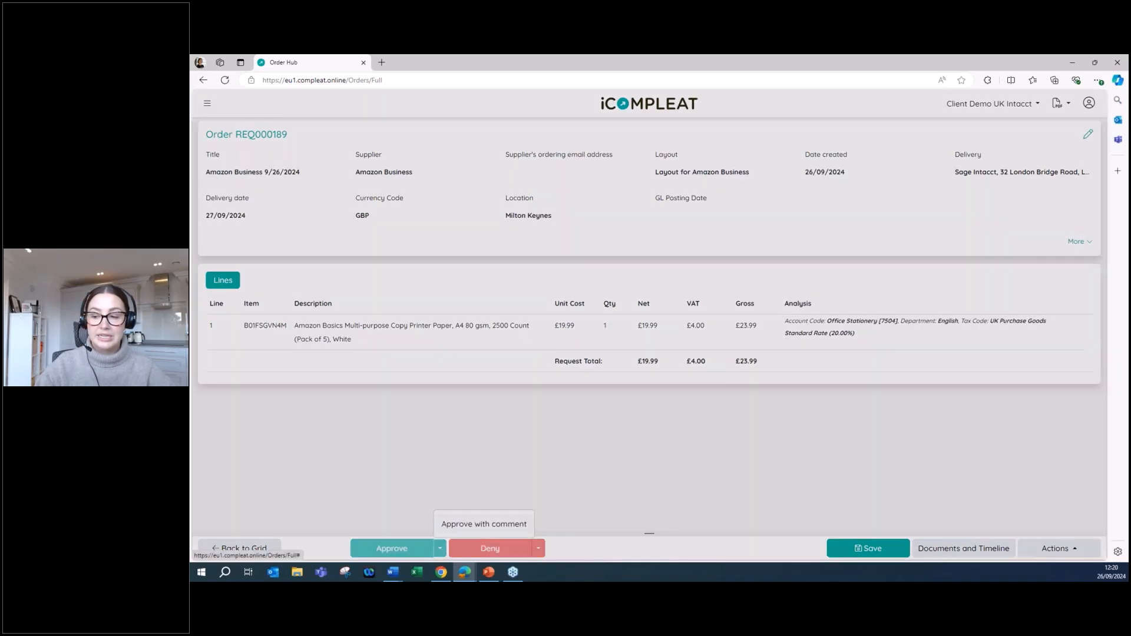
pyautogui.click(557, 180)
pyautogui.write('Fine by me!')
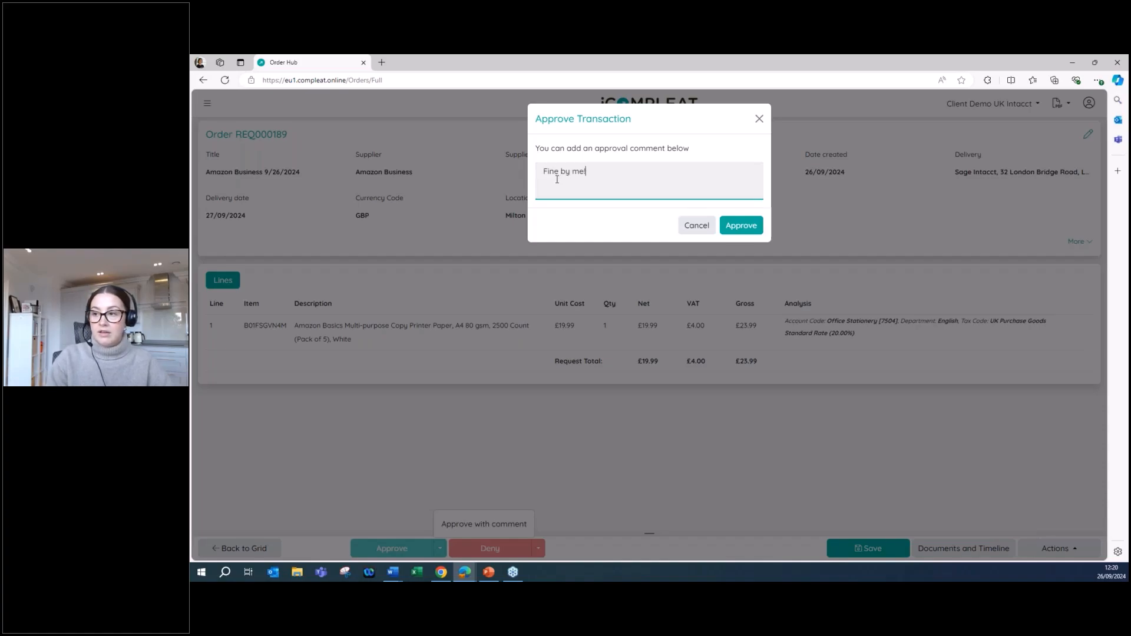
pyautogui.click(731, 227)
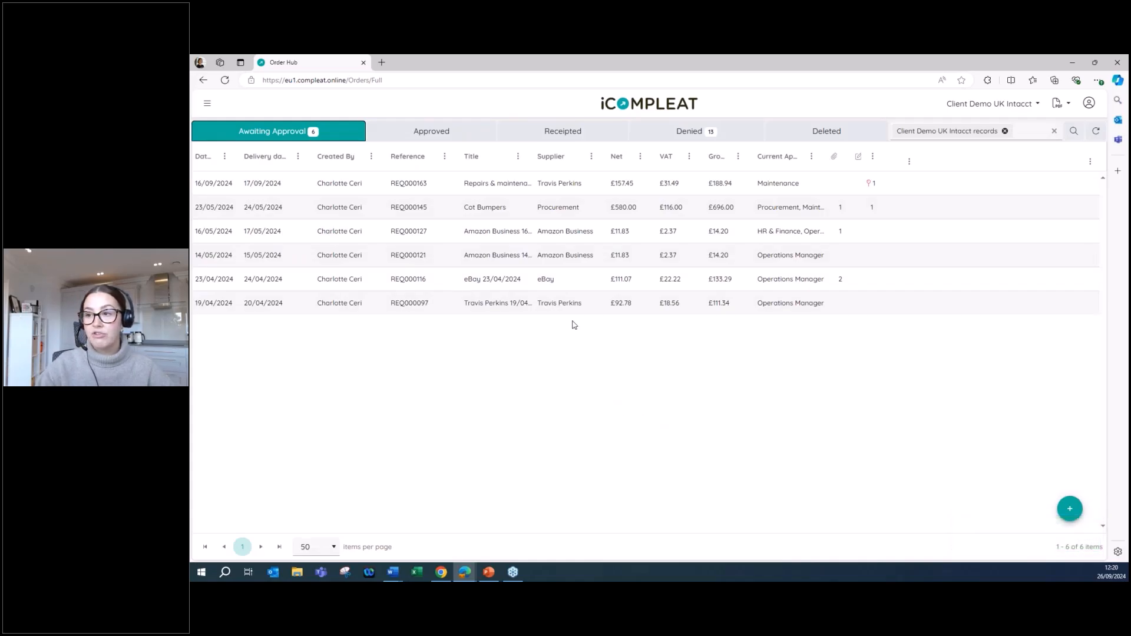
# Open the documents and timeline of the newest Amazon Business order among the approved orders.
pyautogui.click(436, 132)
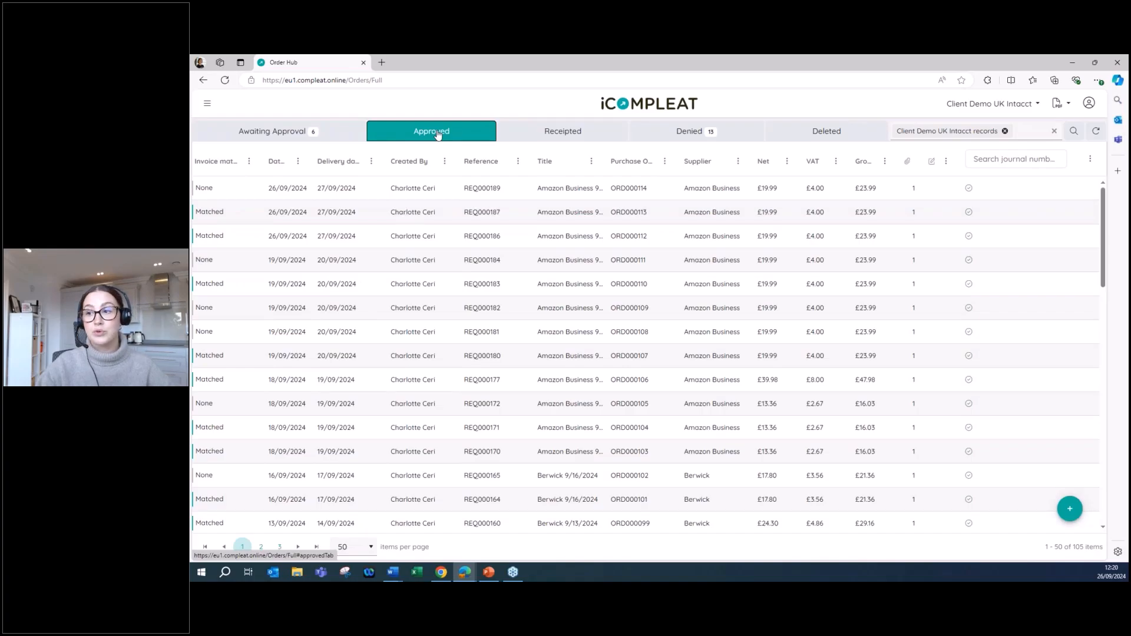
pyautogui.click(425, 189)
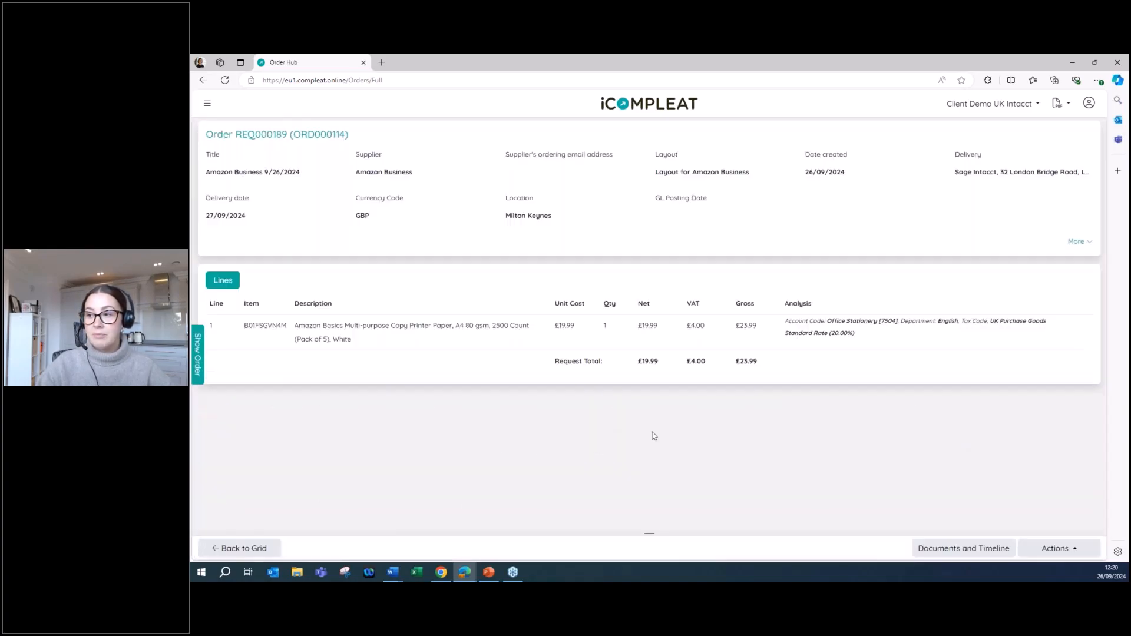
pyautogui.click(932, 554)
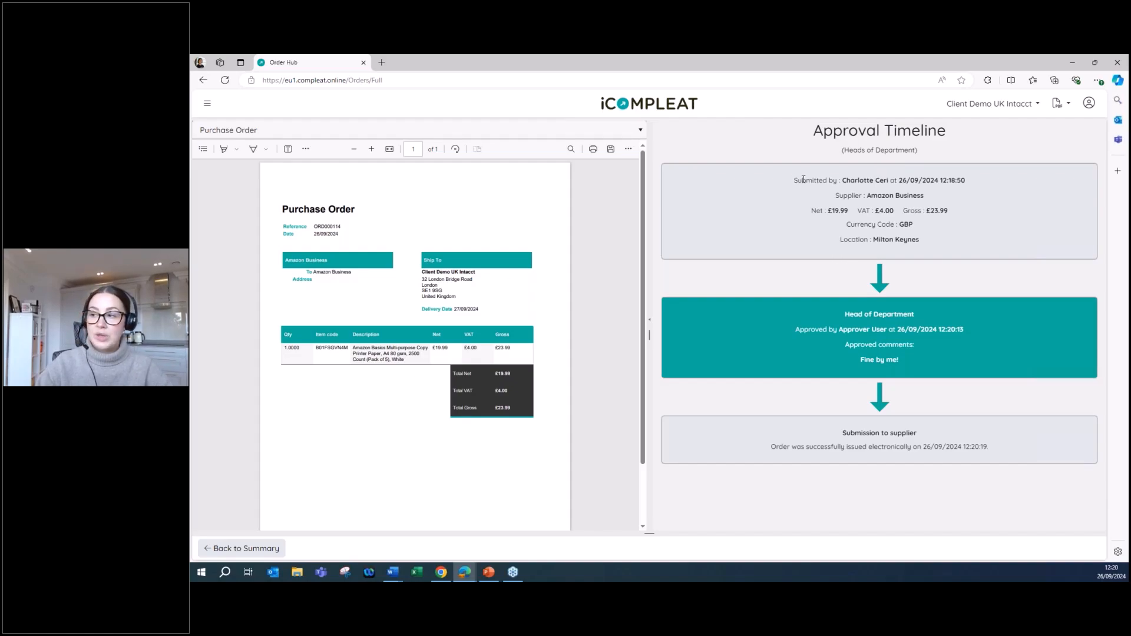
# Examine the timeline's submission, approval comment and supplier issue entries, and the purchase order's reference.
pyautogui.moveTo(799, 180); pyautogui.dragTo(997, 189)
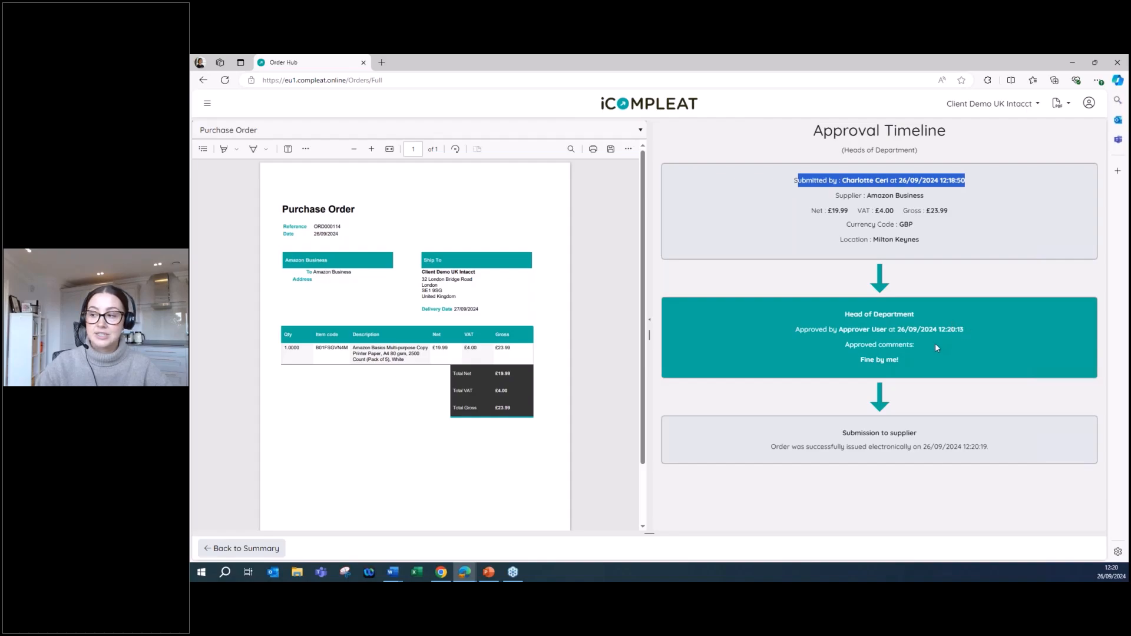
pyautogui.moveTo(846, 345); pyautogui.dragTo(944, 356)
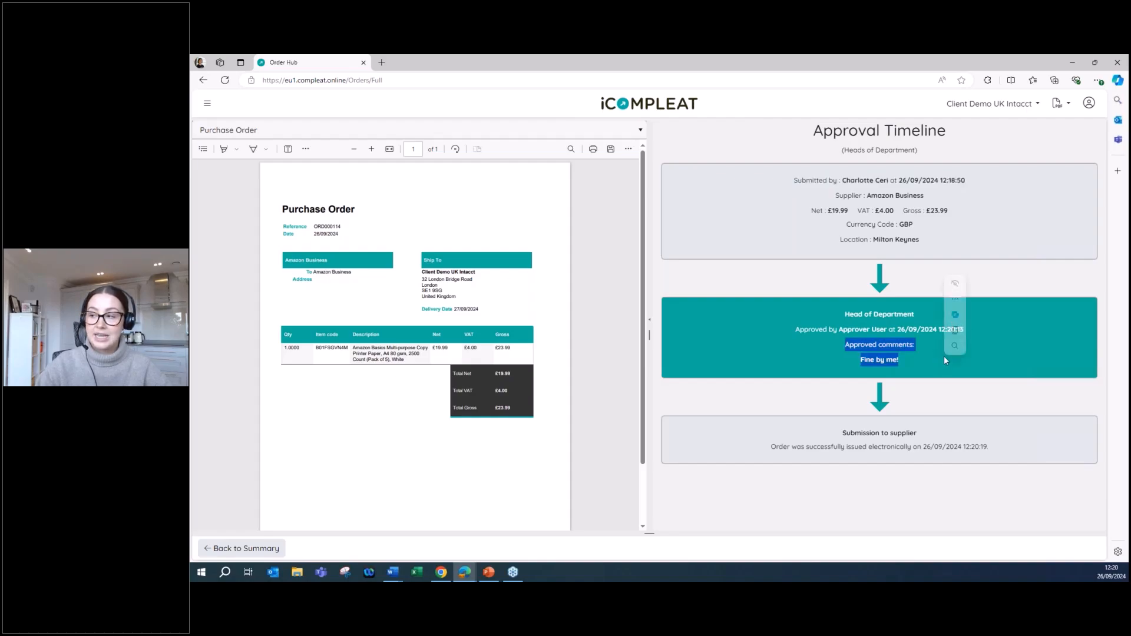
pyautogui.click(1023, 349)
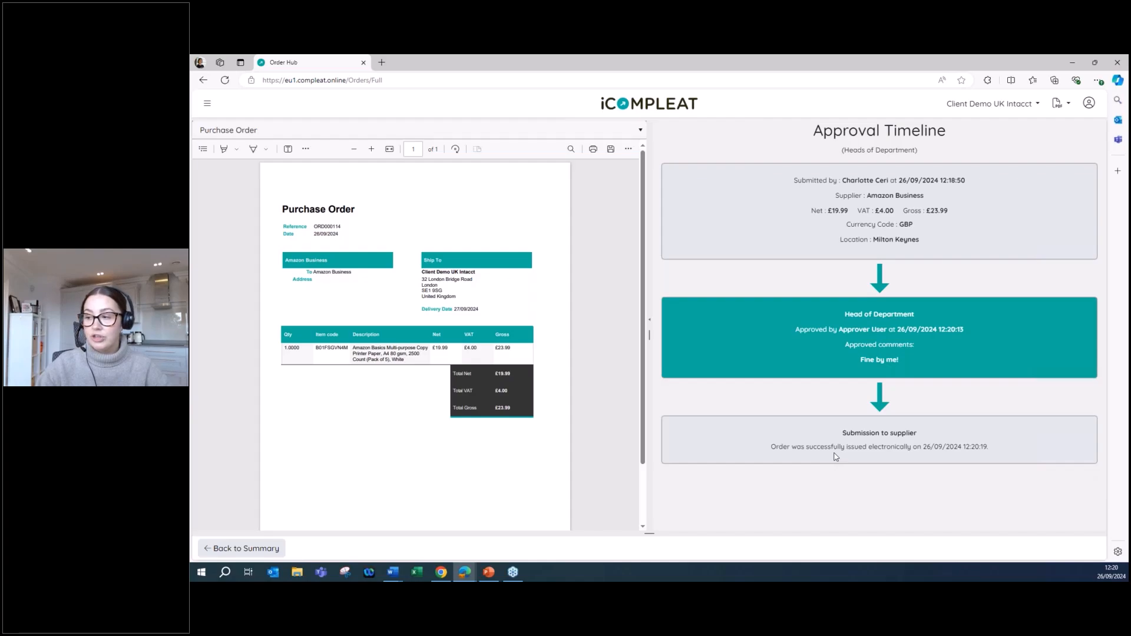
pyautogui.moveTo(838, 446); pyautogui.dragTo(934, 447)
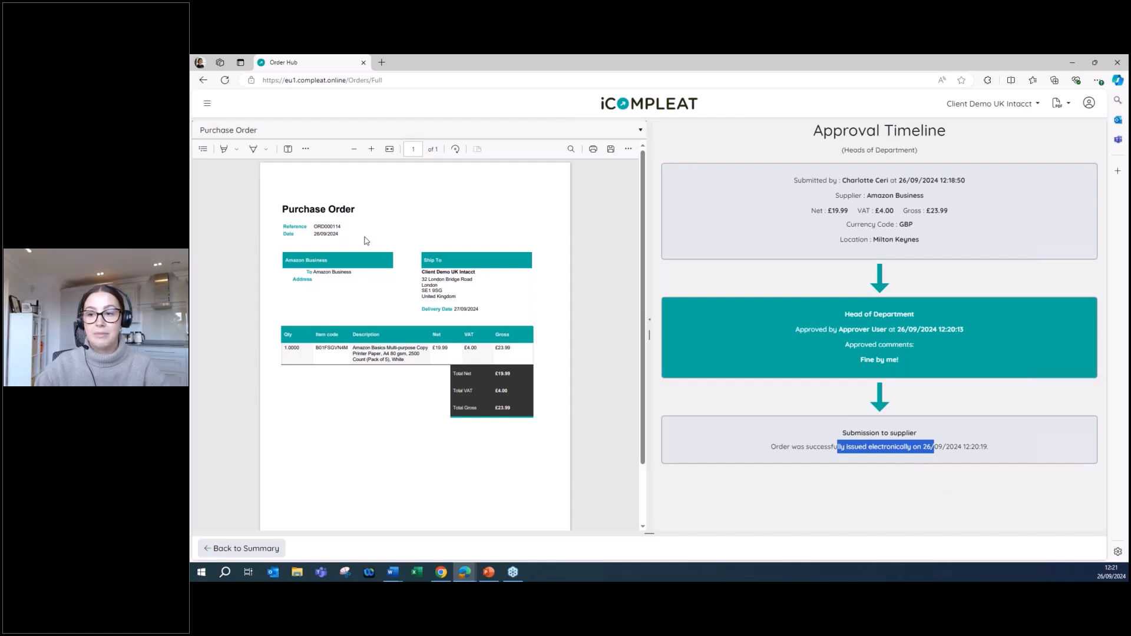
pyautogui.moveTo(318, 227); pyautogui.dragTo(342, 227)
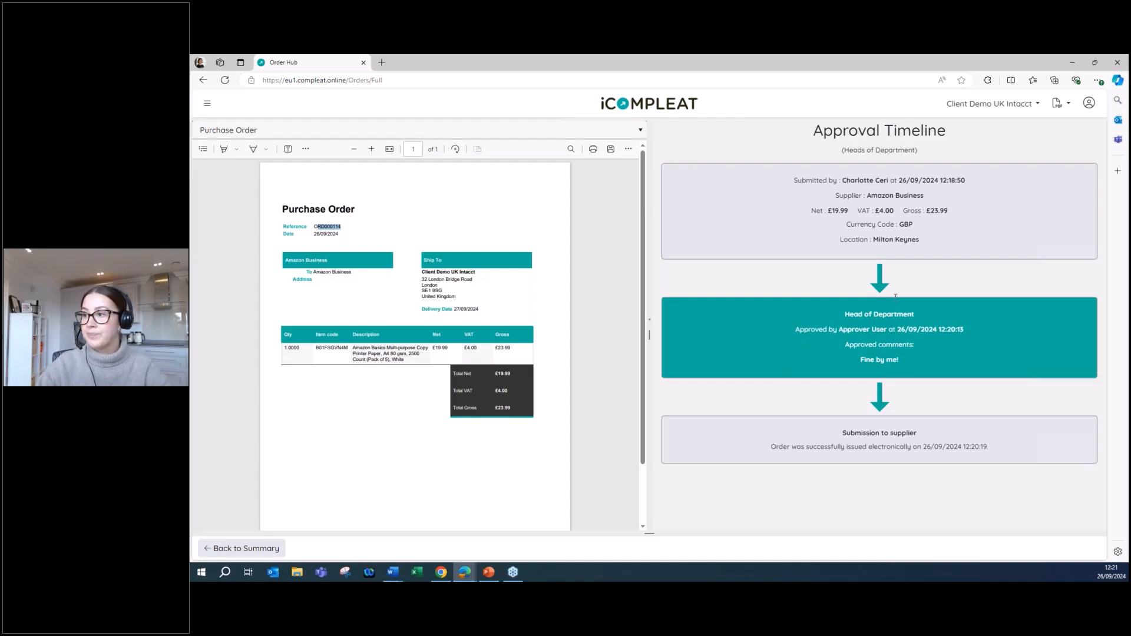
# Log out of the approver account and log back in with the prefilled client demo account.
pyautogui.click(1089, 103)
pyautogui.click(1066, 168)
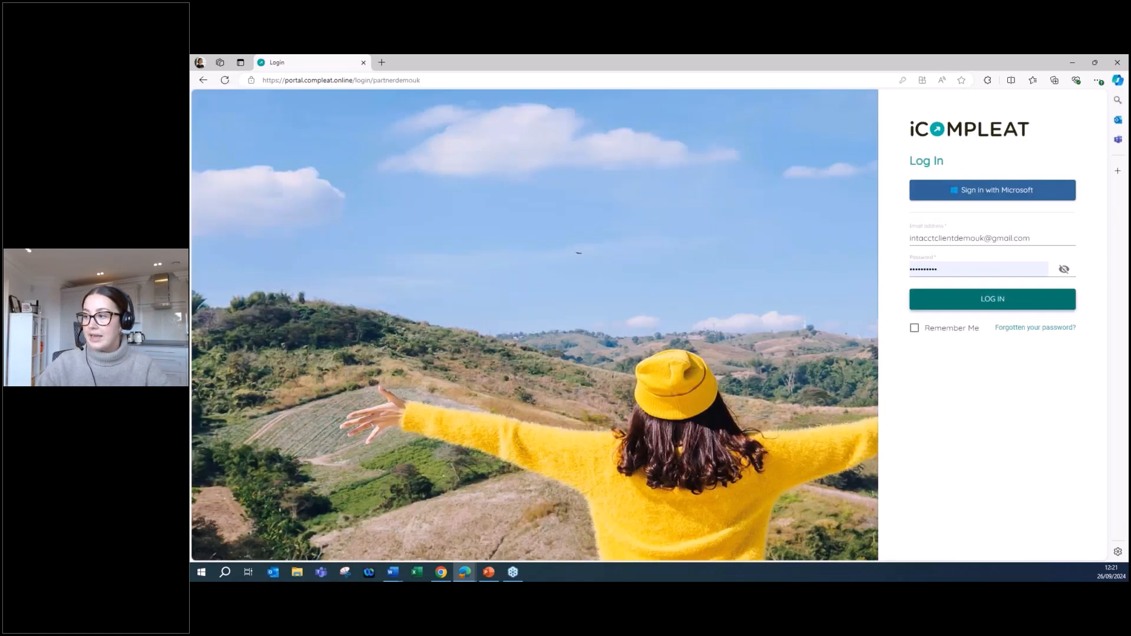
pyautogui.click(986, 303)
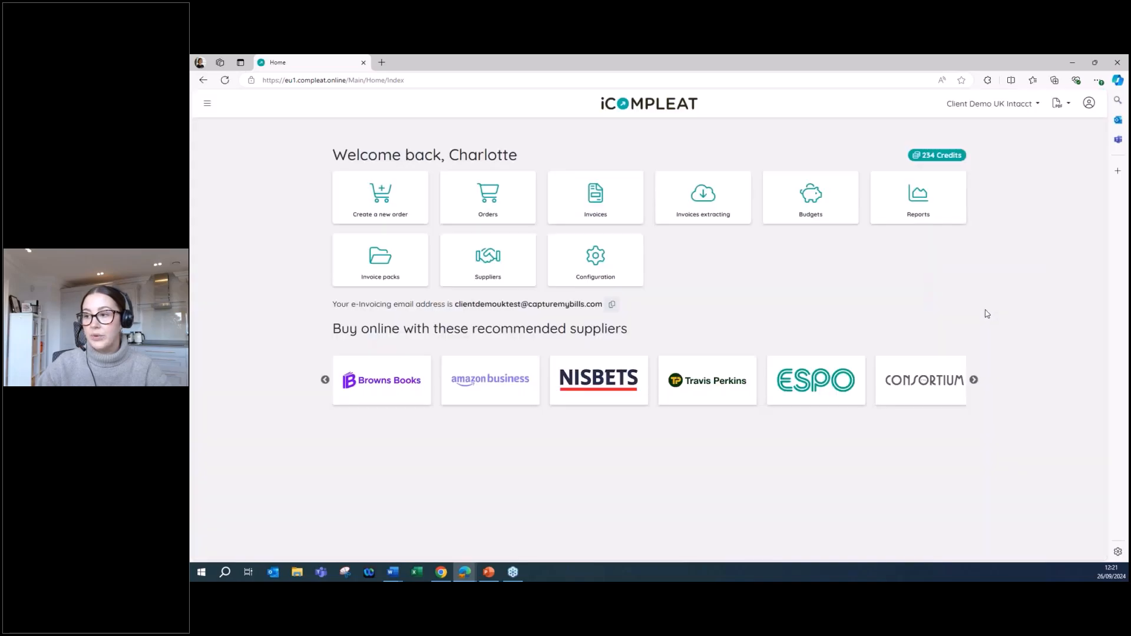
# Open the Heads of Department workflow in the configuration and view its transaction type options.
pyautogui.click(610, 270)
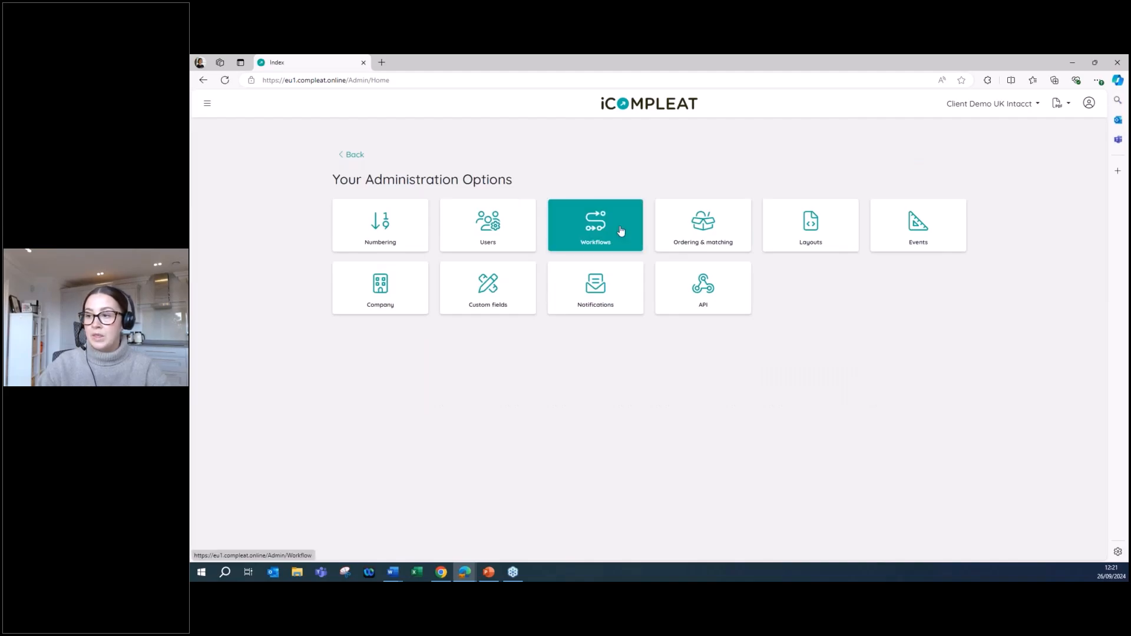
pyautogui.click(622, 230)
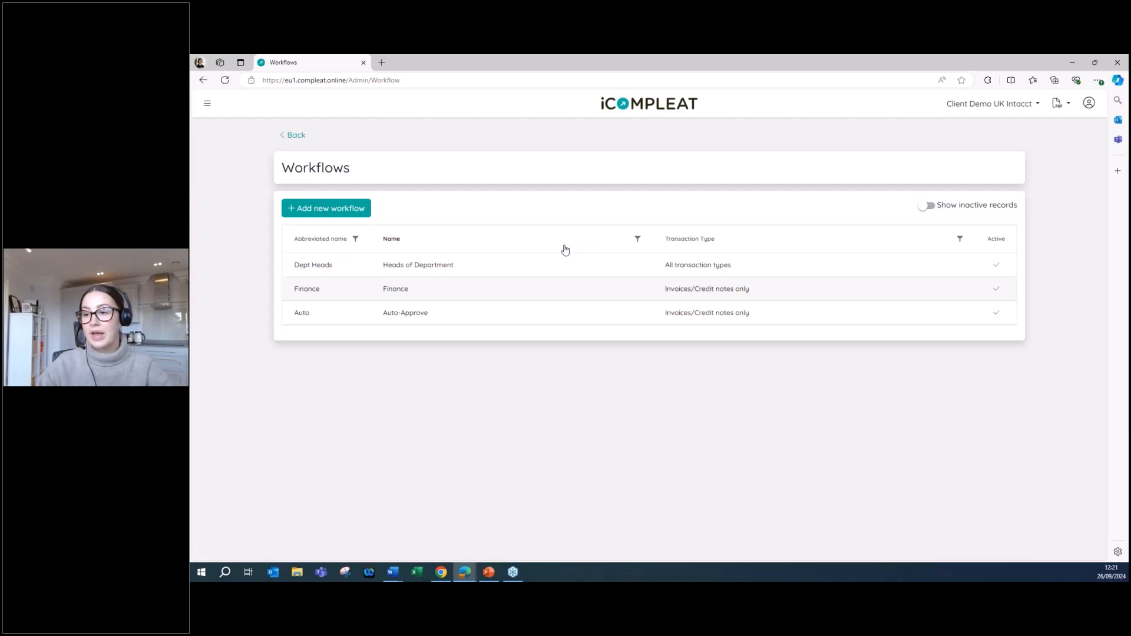
pyautogui.click(508, 265)
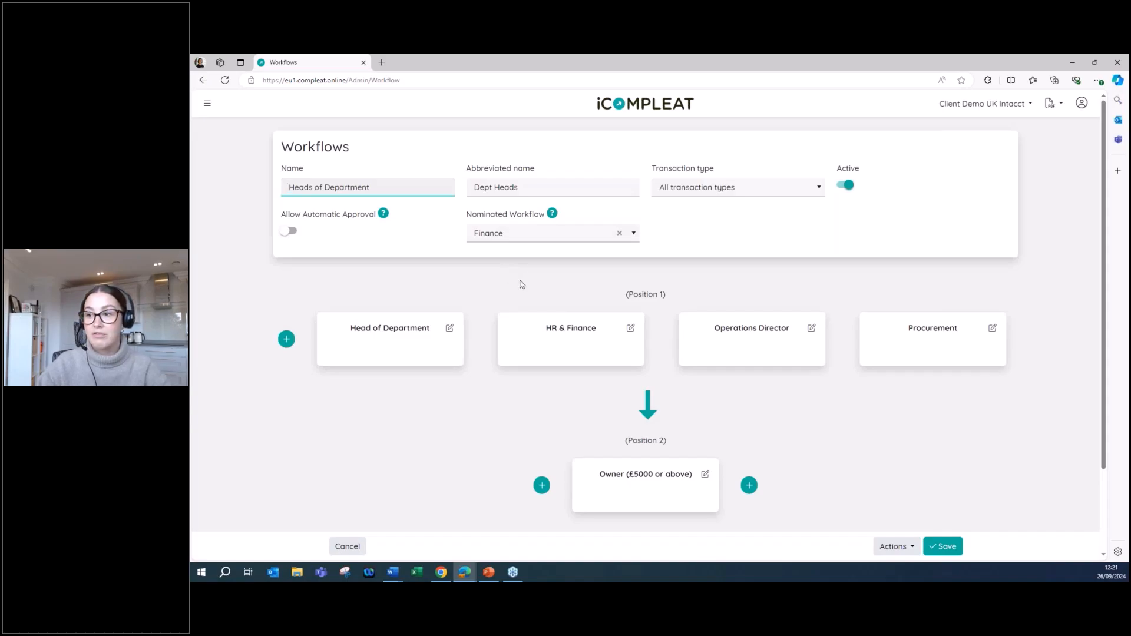
pyautogui.click(781, 194)
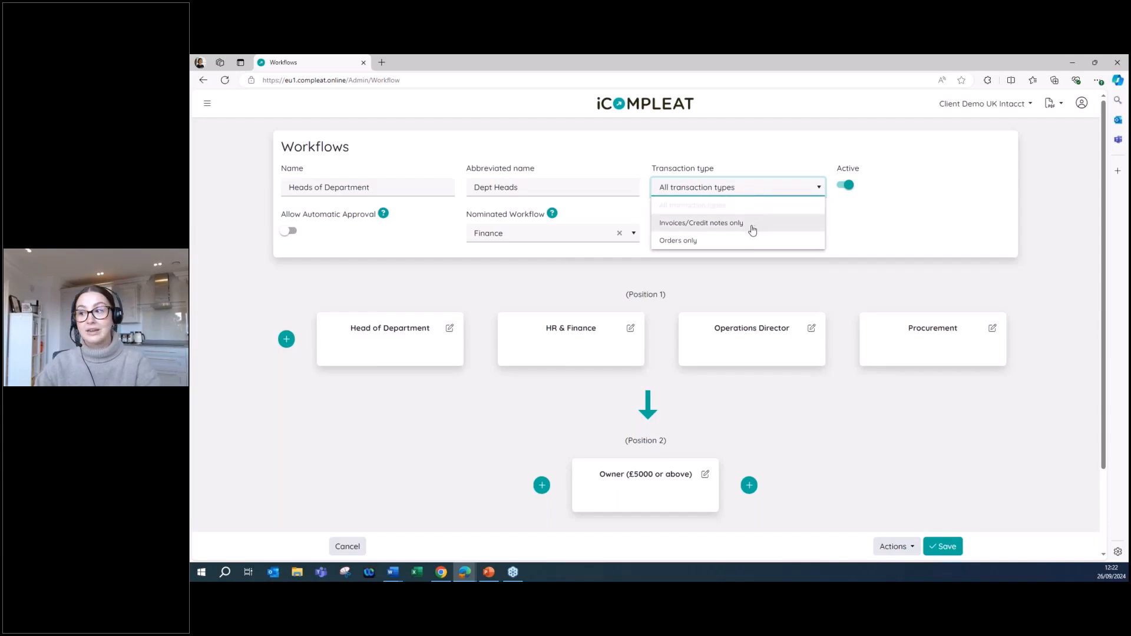
# Open the Operations Director approval group in Position 1, examine its users, threshold and department condition, and save the group.
pyautogui.click(827, 248)
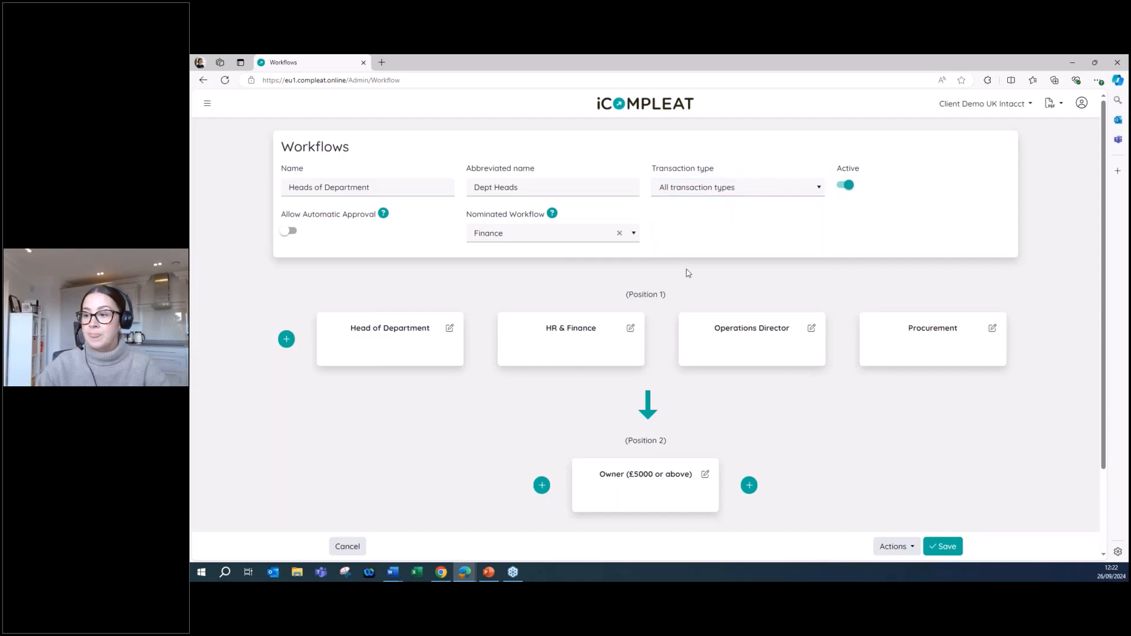
pyautogui.scroll(-2, 686, 274)
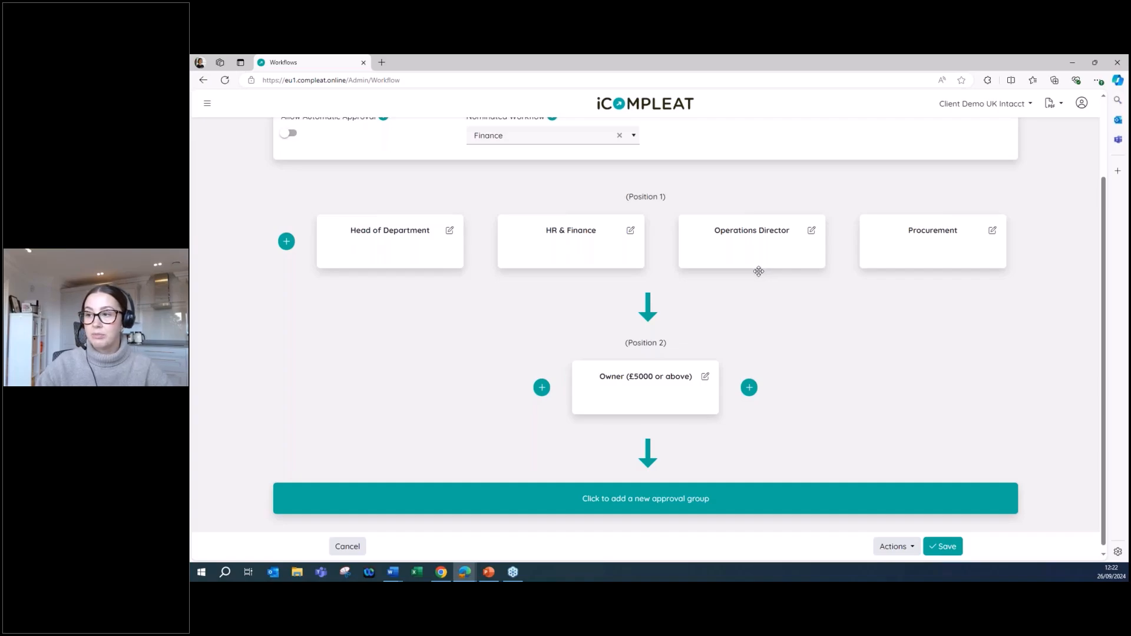
pyautogui.click(745, 248)
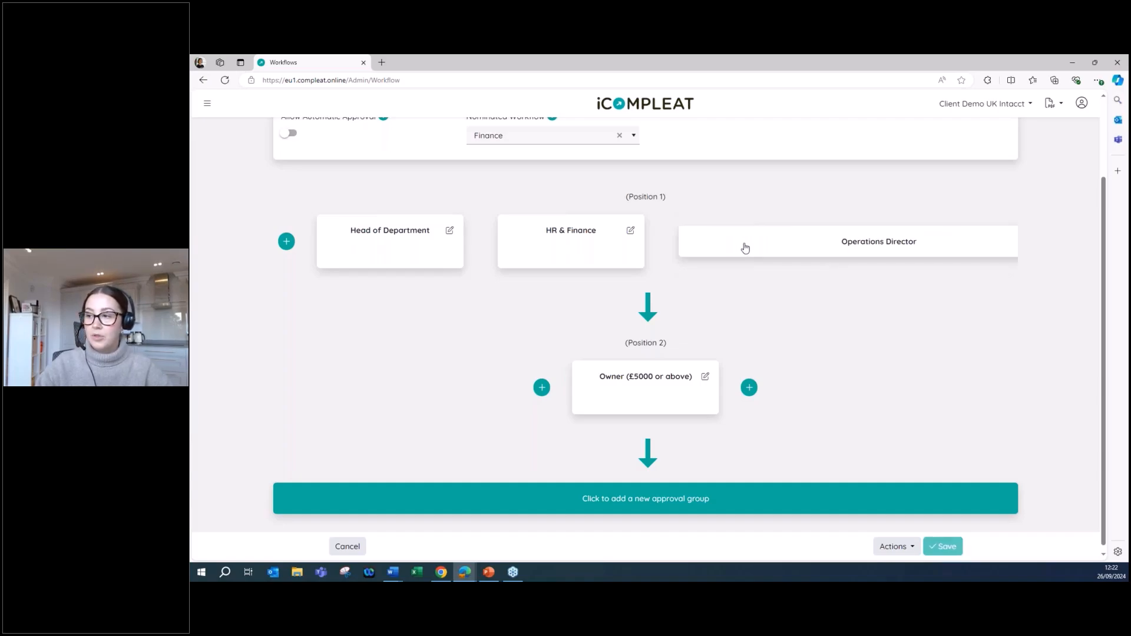
pyautogui.click(755, 325)
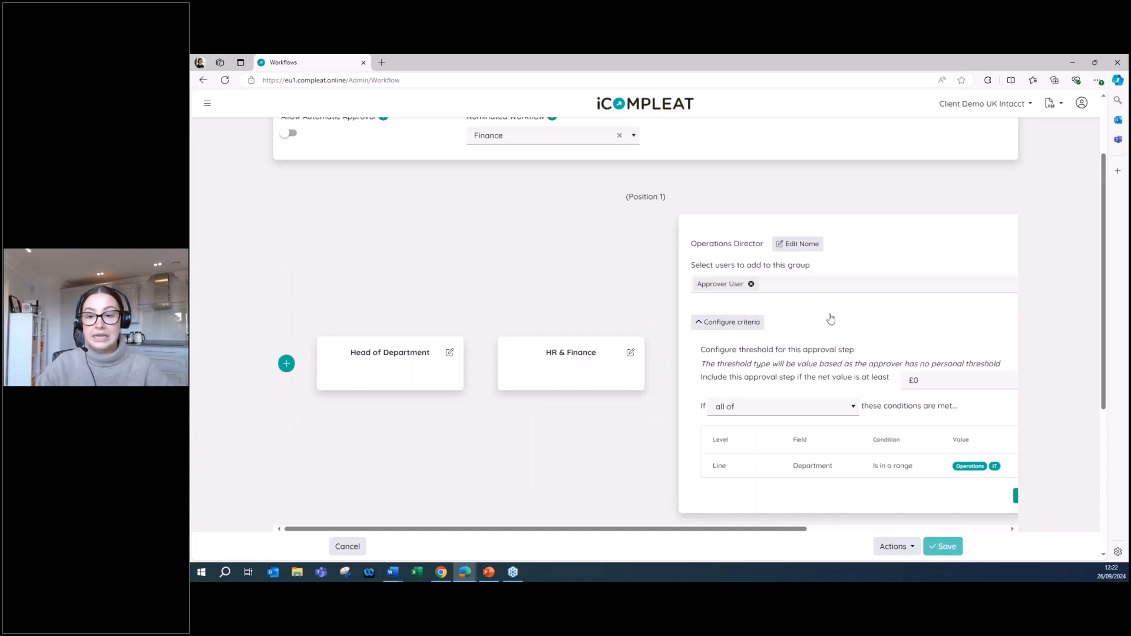
pyautogui.moveTo(792, 532); pyautogui.dragTo(878, 532)
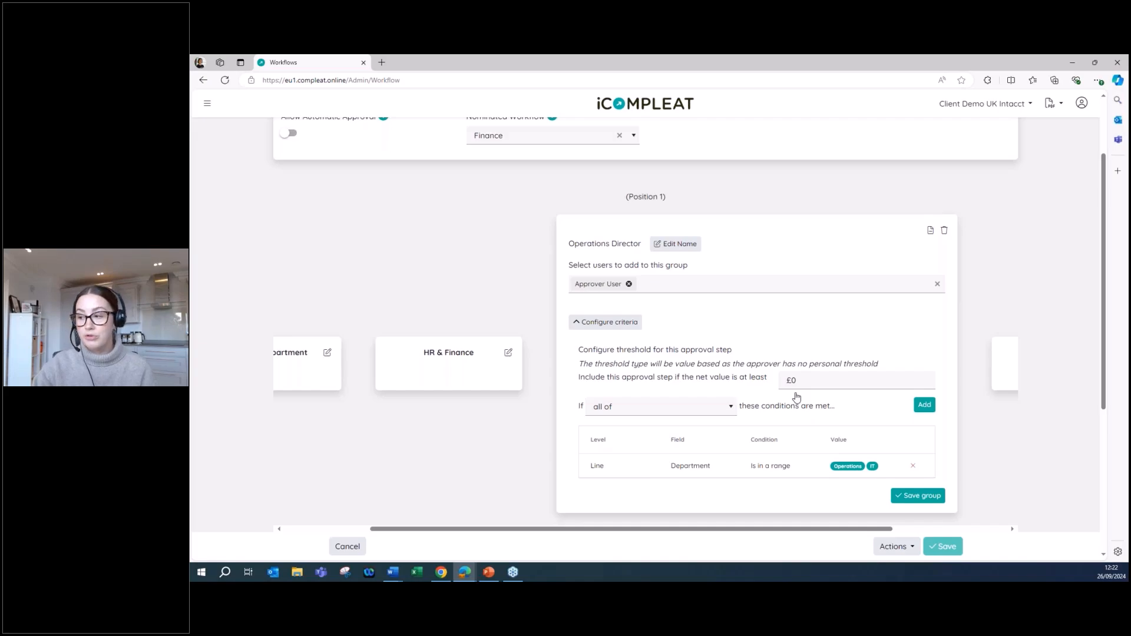
pyautogui.scroll(-2, 731, 466)
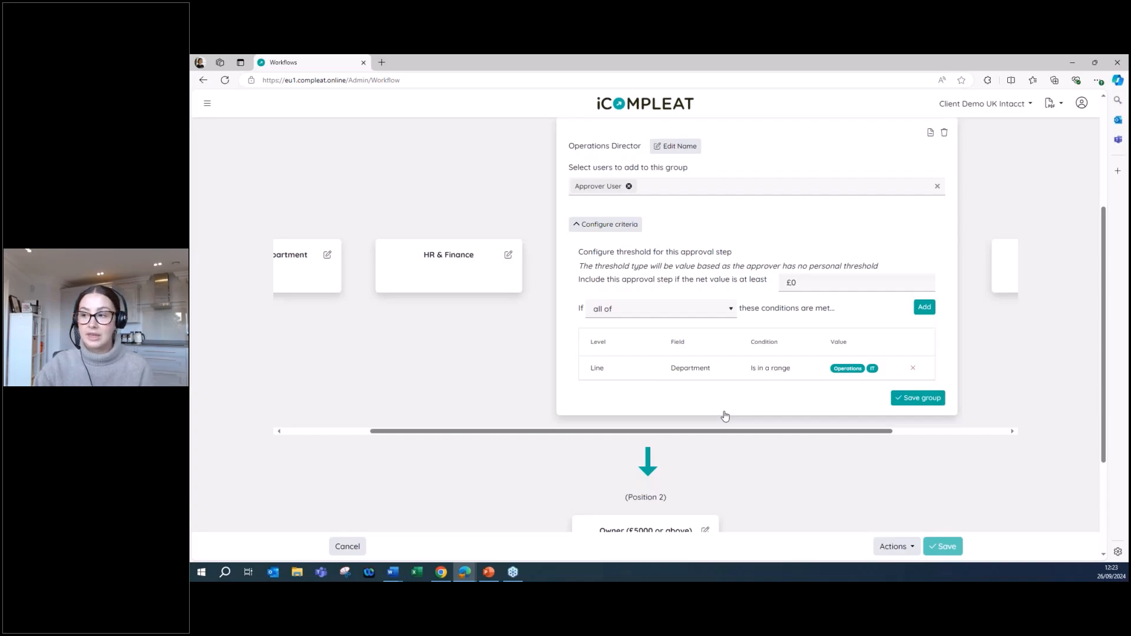
pyautogui.click(921, 403)
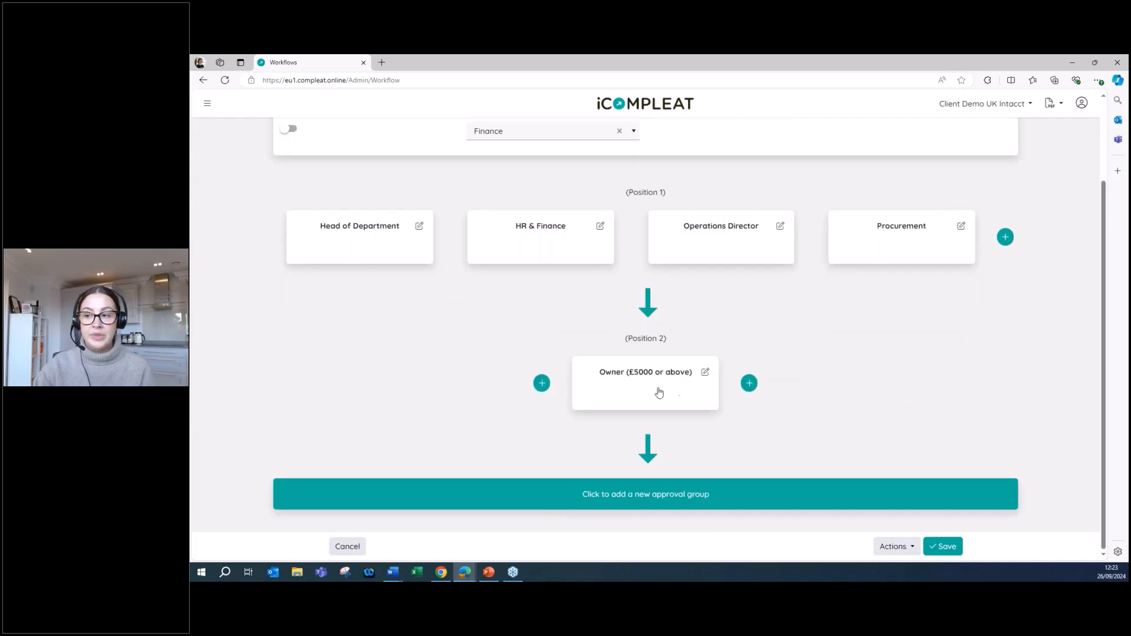
# Open the Owner approval group in Position 2 and examine its assigned user, net value threshold and conditions.
pyautogui.click(658, 392)
pyautogui.click(521, 383)
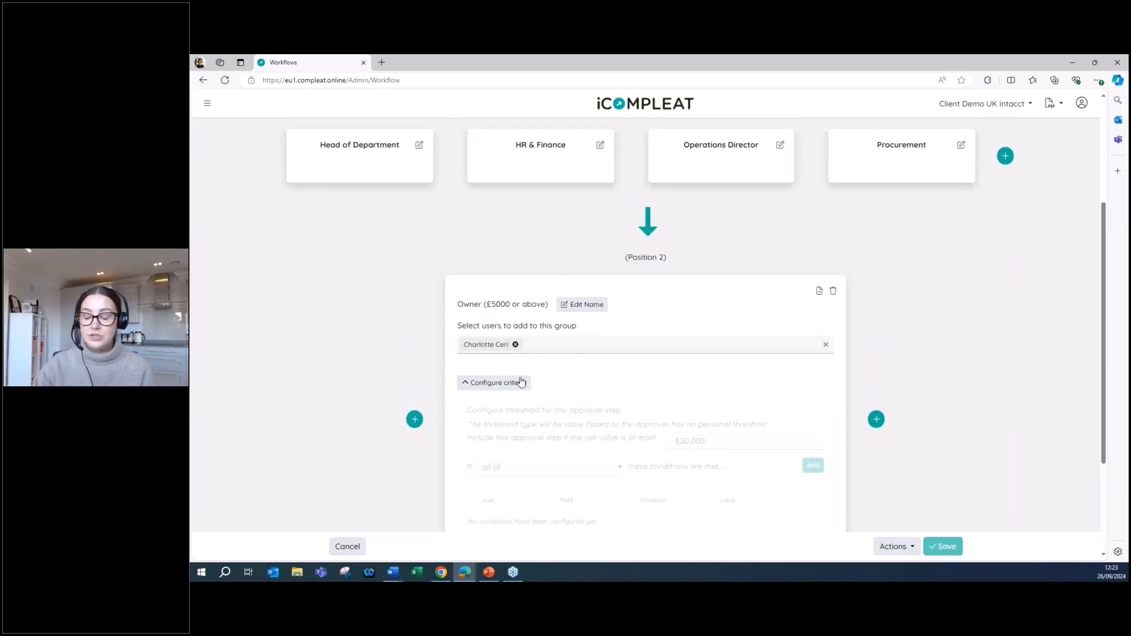
pyautogui.scroll(-2, 715, 347)
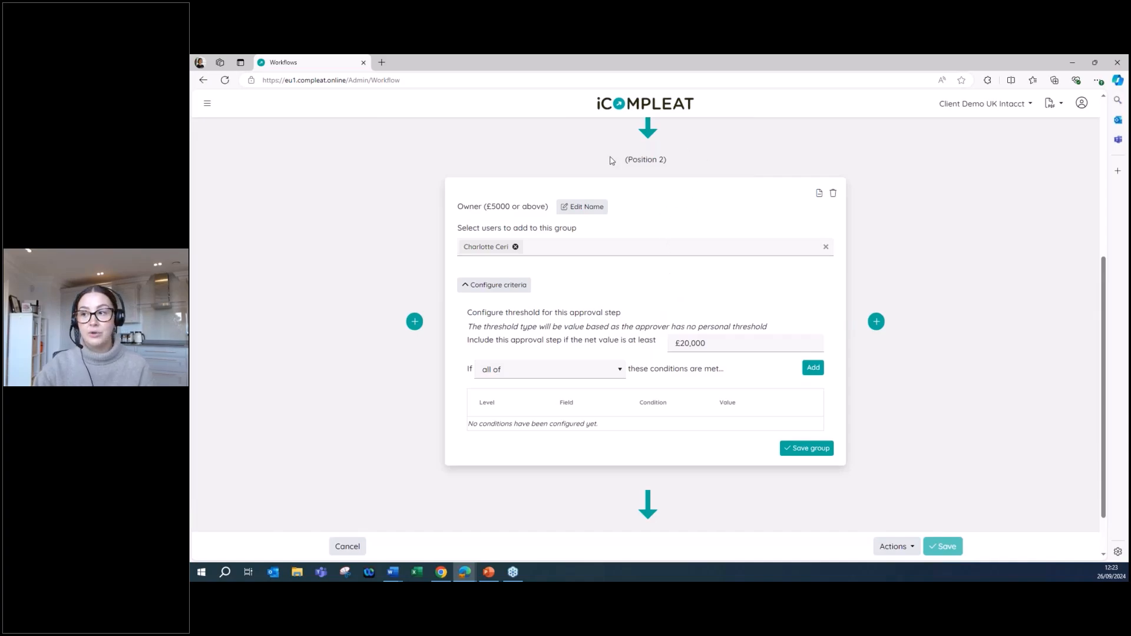
pyautogui.scroll(-2, 649, 424)
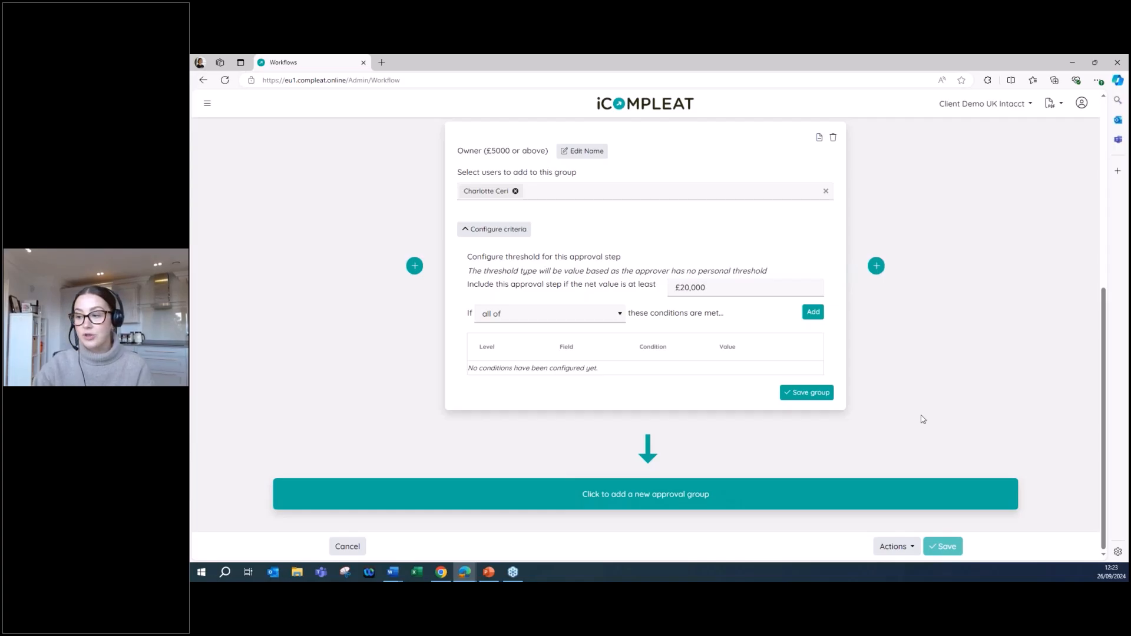
pyautogui.scroll(5, 923, 418)
pyautogui.scroll(1, 947, 405)
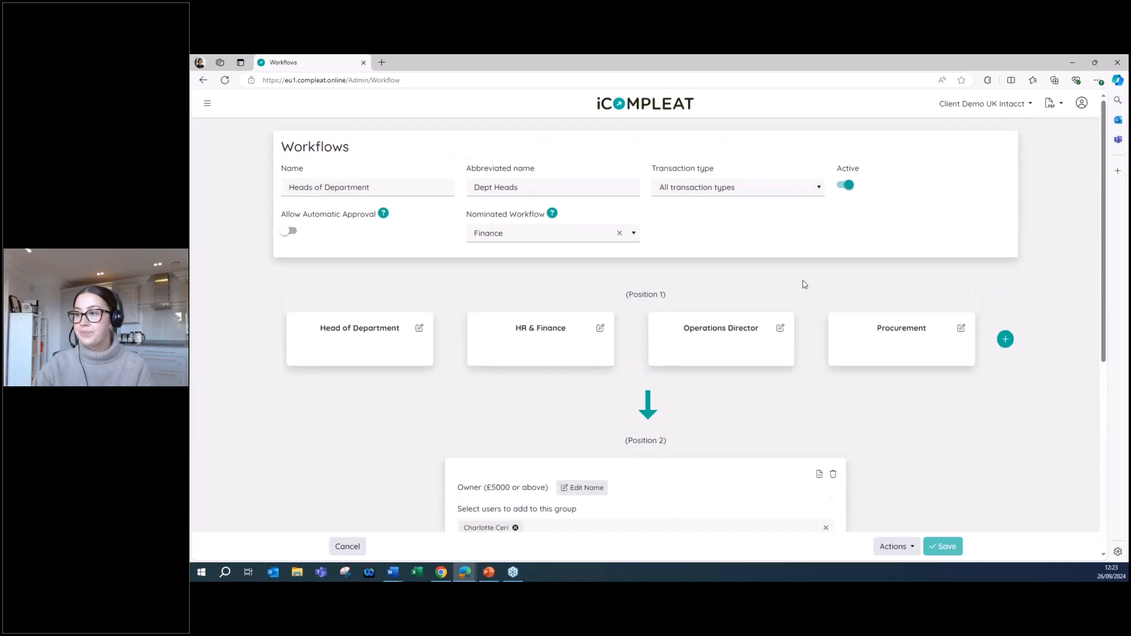
# Return to the home page and open the newest Amazon Business invoice among the unprocessed invoices.
pyautogui.click(654, 105)
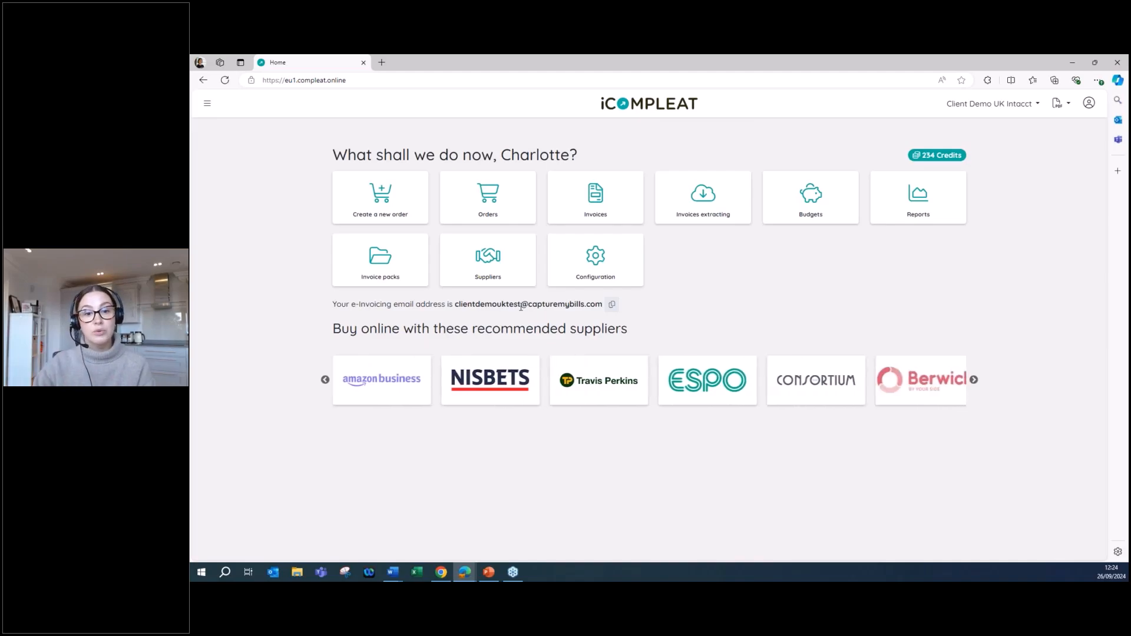
pyautogui.click(607, 195)
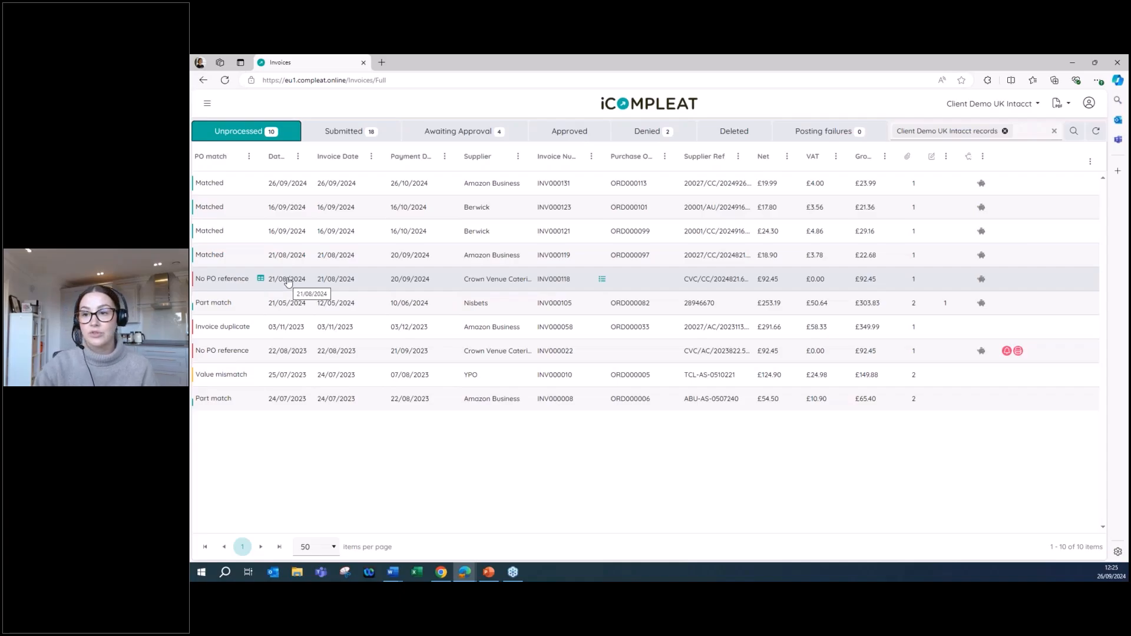
pyautogui.click(472, 184)
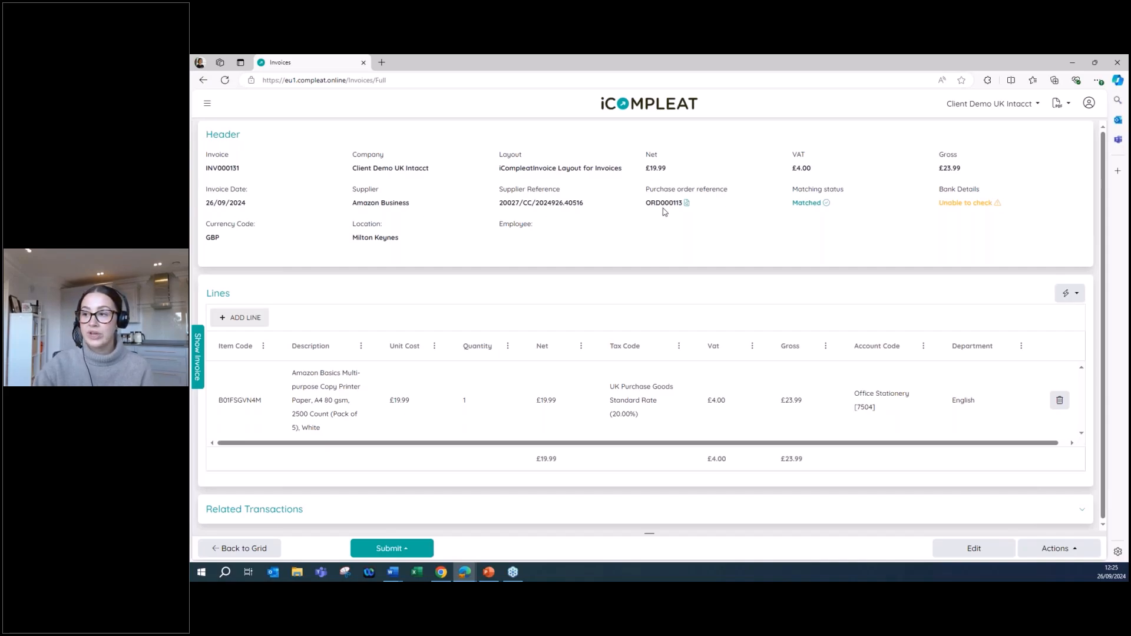
# View the purchase order linked to the invoice's purchase order reference and close the preview.
pyautogui.click(684, 204)
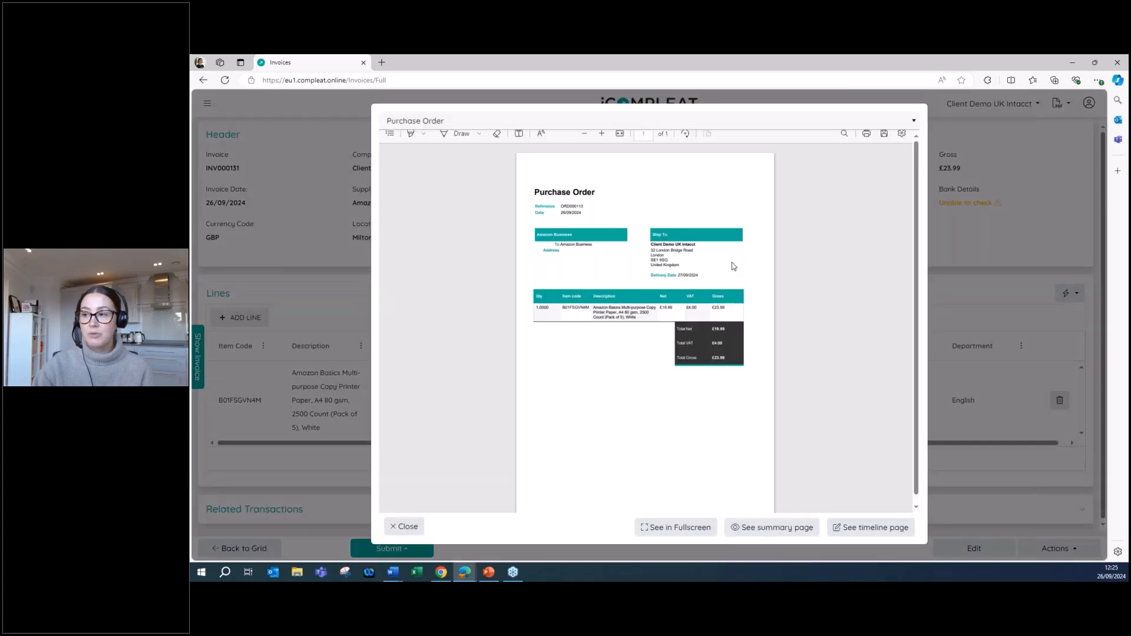
pyautogui.scroll(-1, 761, 268)
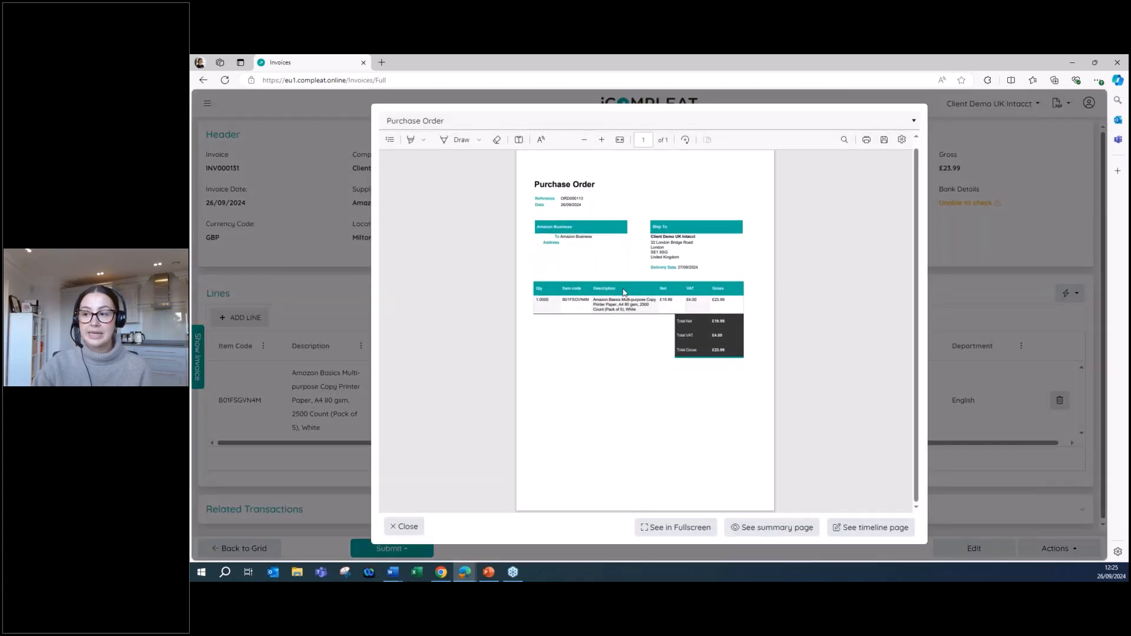
pyautogui.click(390, 528)
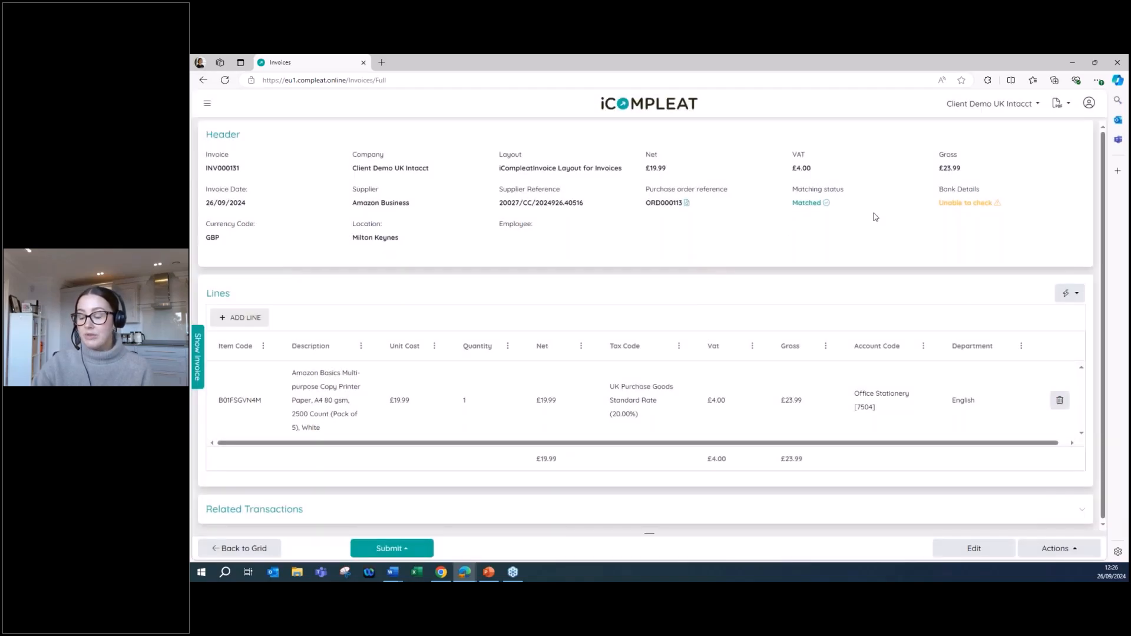
# Check the invoice's bank details status, compare the invoice document with the entered data, and review the line coding.
pyautogui.moveTo(977, 202)
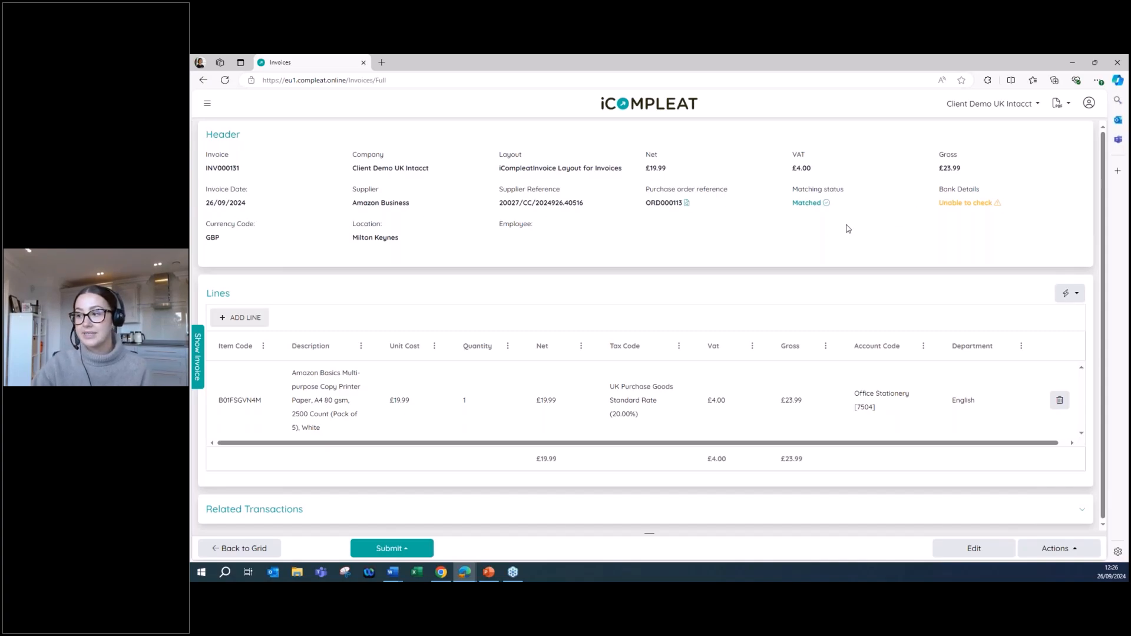
pyautogui.scroll(-1, 585, 258)
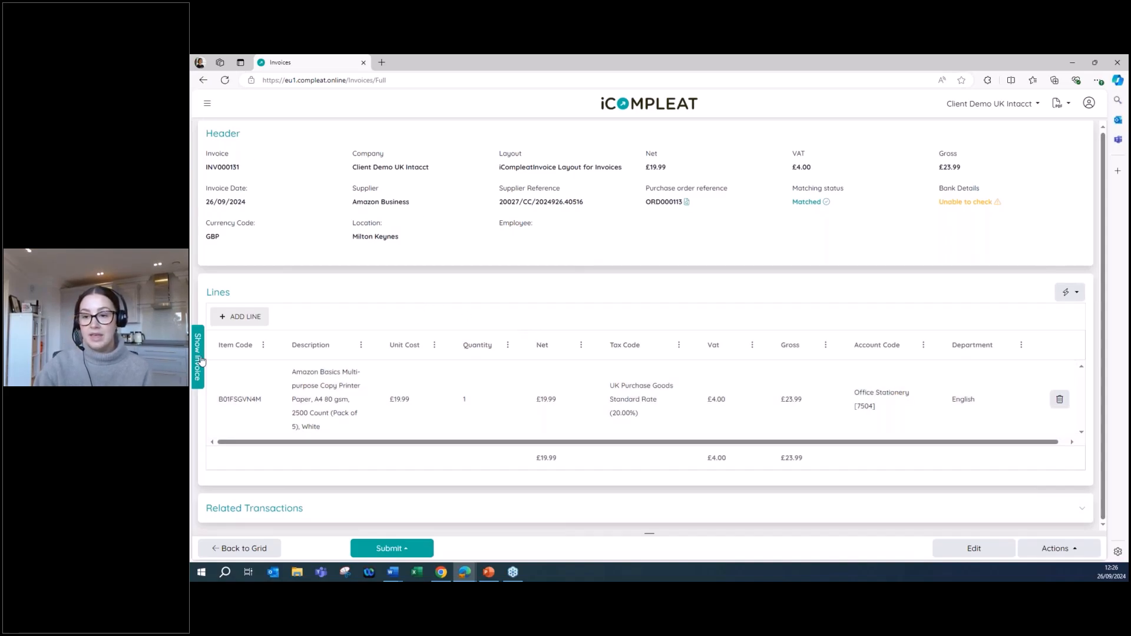
pyautogui.click(199, 357)
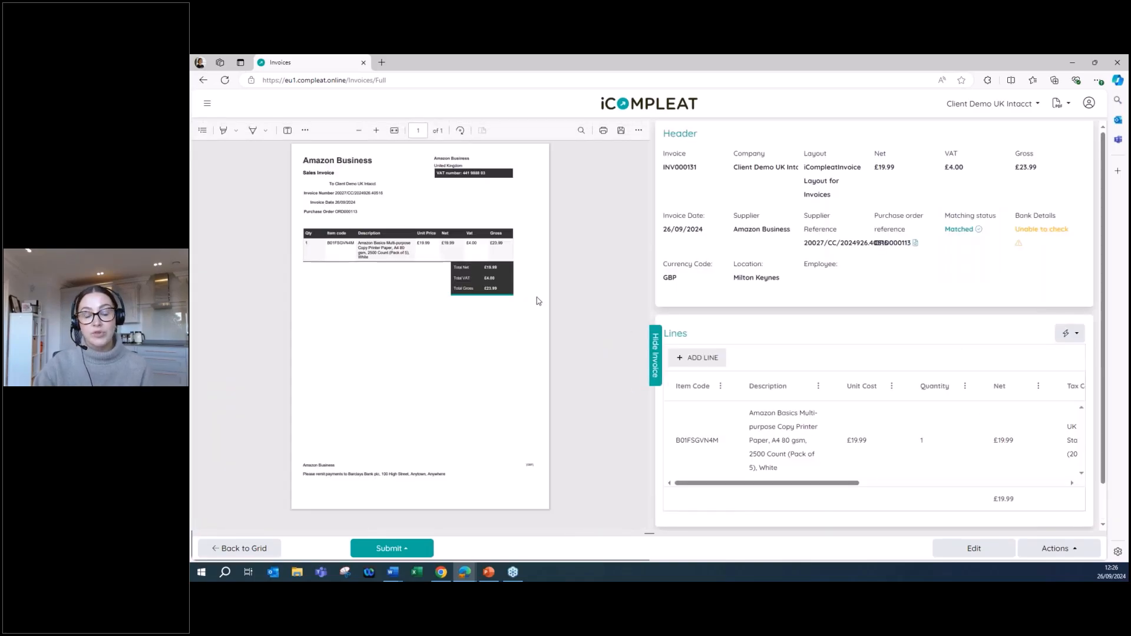
pyautogui.click(656, 357)
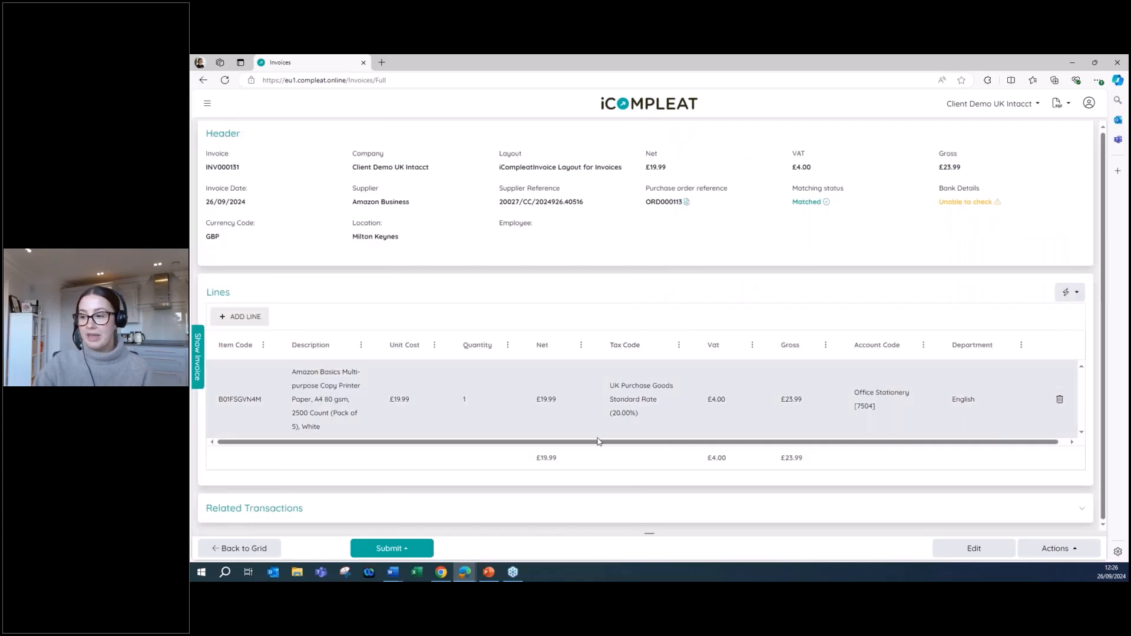
pyautogui.moveTo(596, 443); pyautogui.dragTo(746, 444)
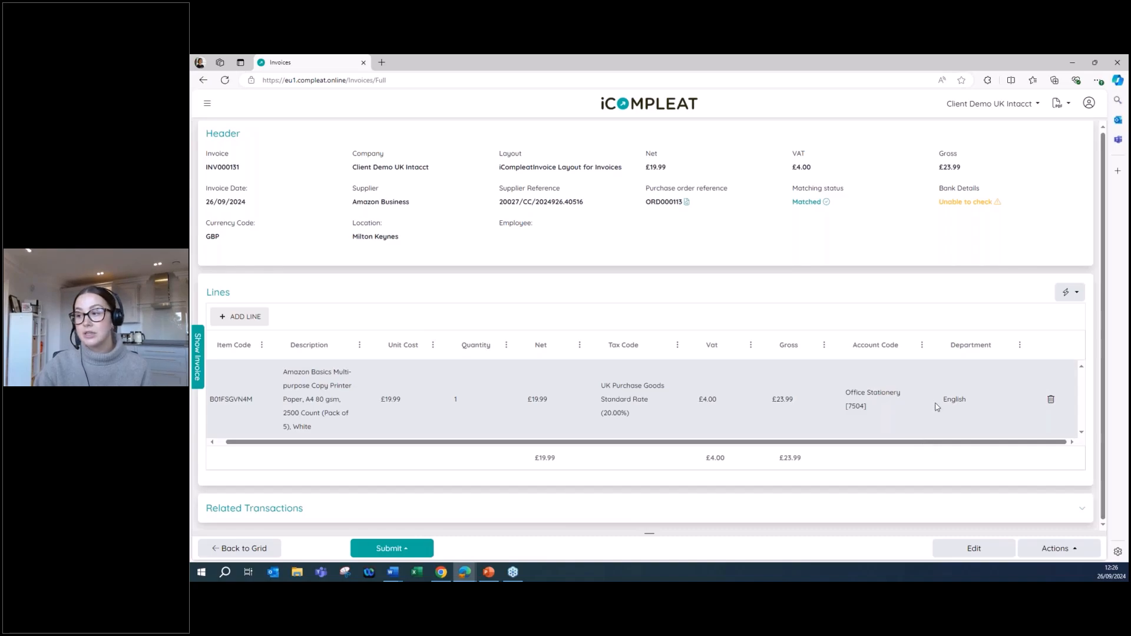
# Browse the account codes offered by the invoice lines' Set Account Code quick action and cancel without applying one.
pyautogui.click(1076, 300)
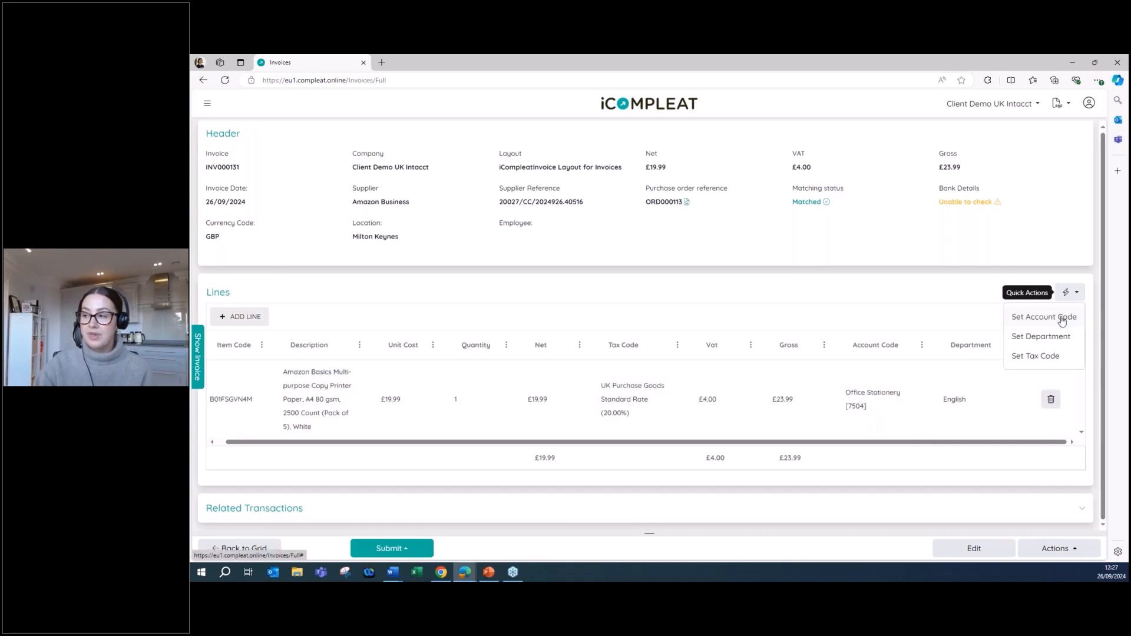
pyautogui.click(1063, 320)
pyautogui.click(1089, 140)
pyautogui.scroll(-5, 1053, 188)
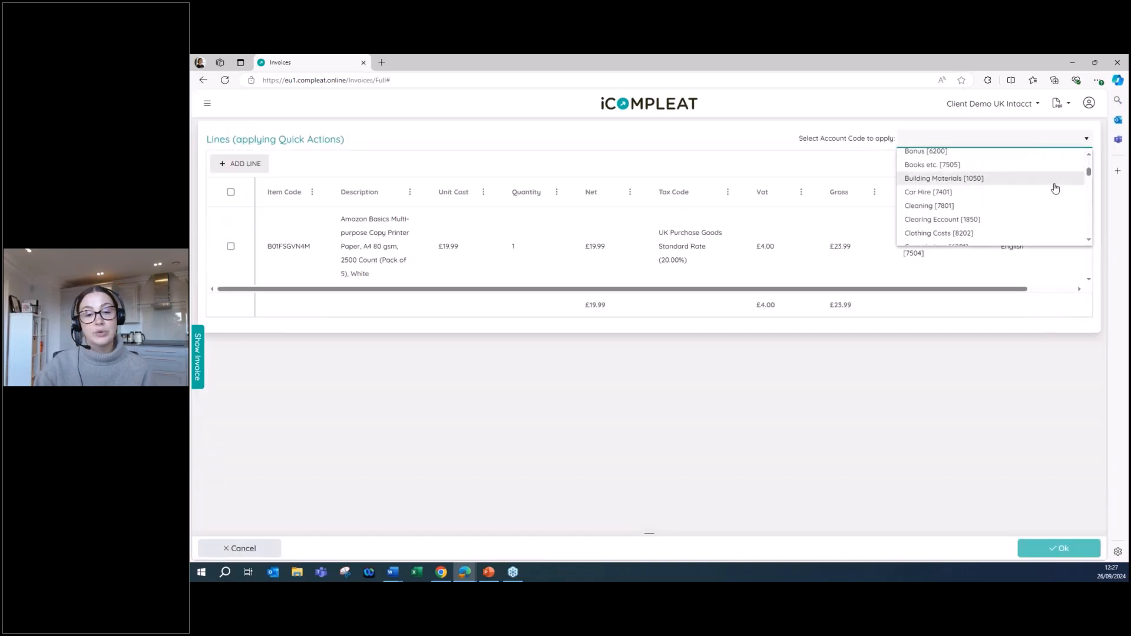
pyautogui.click(1012, 412)
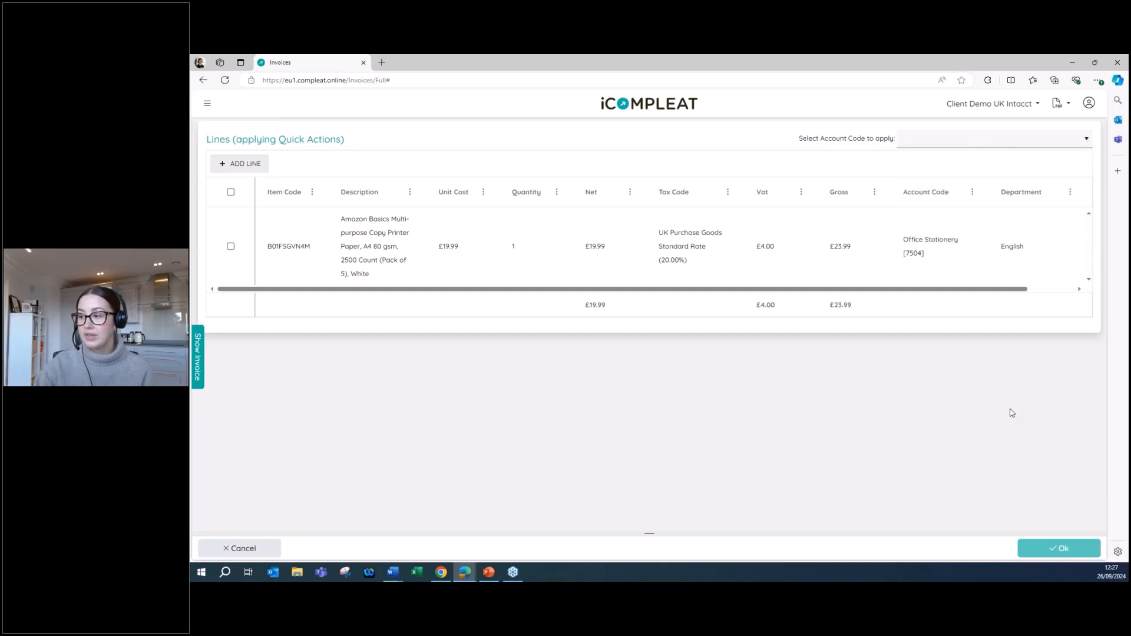
pyautogui.click(270, 550)
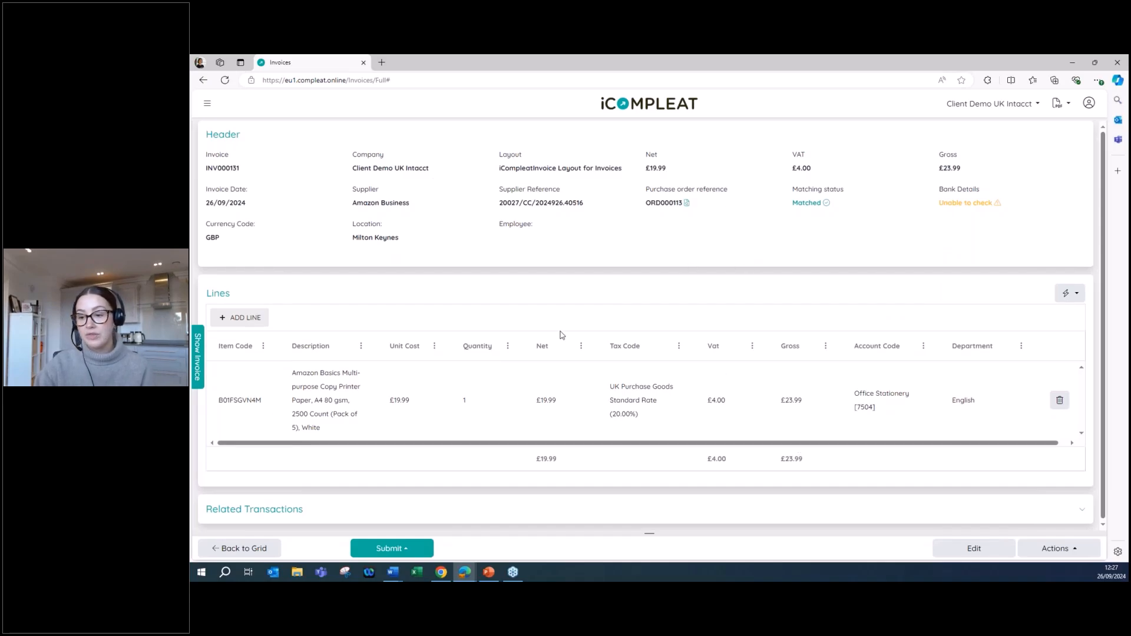
# Submit the Amazon Business invoice through the Auto workflow and return to the invoice grid.
pyautogui.click(416, 550)
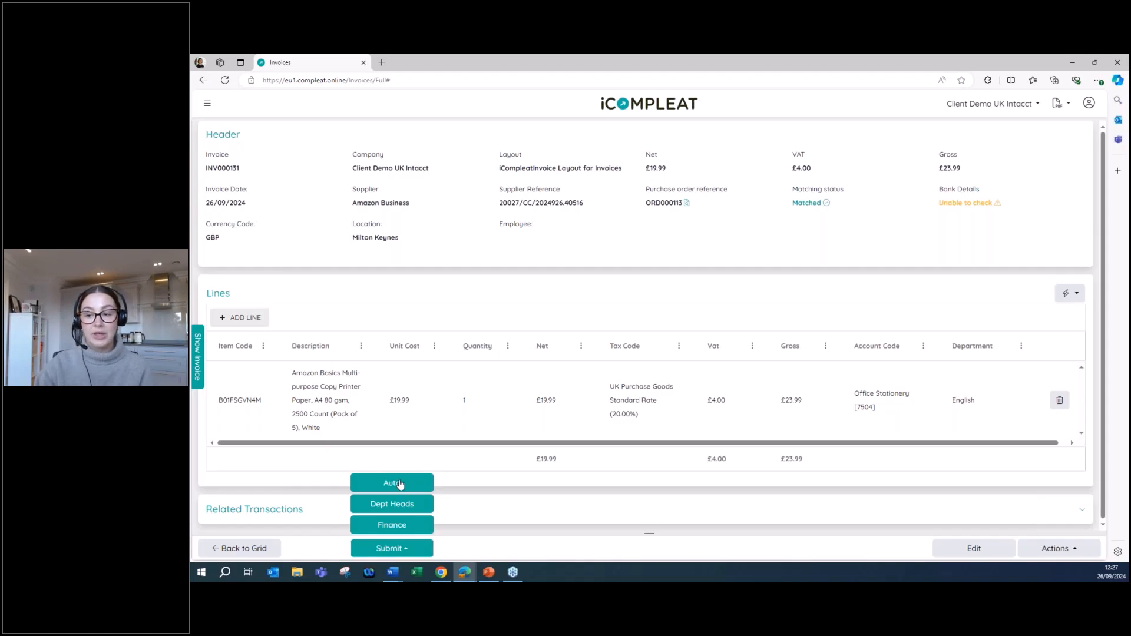
pyautogui.click(399, 484)
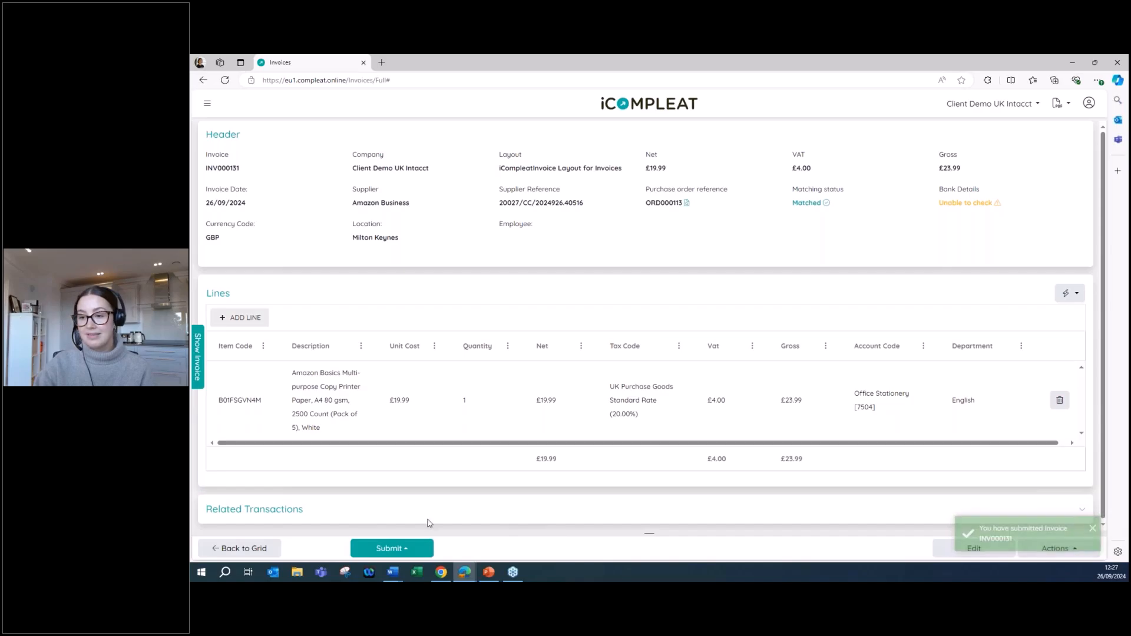
pyautogui.click(261, 551)
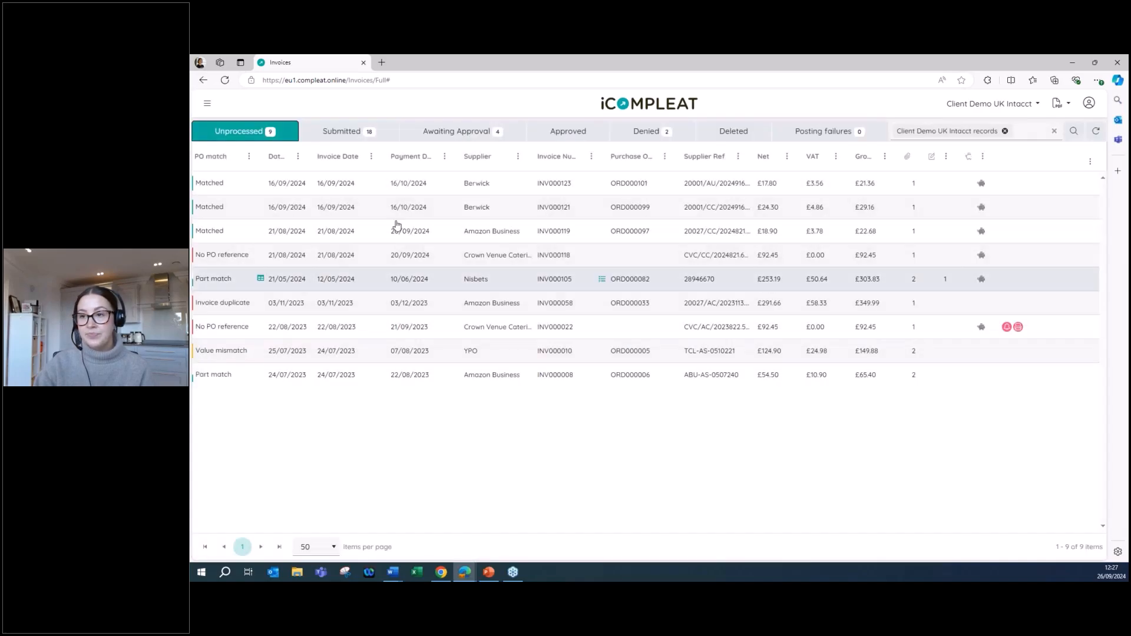
# View the submitted invoices and the row actions available for the newest Techodrive invoice.
pyautogui.click(353, 135)
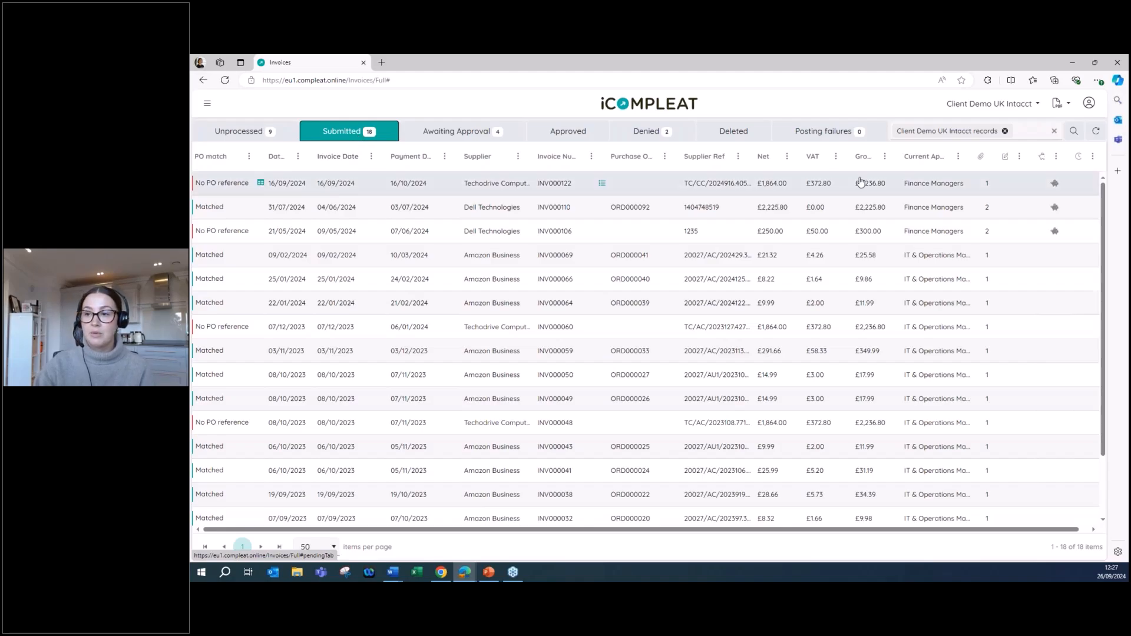
pyautogui.click(602, 187)
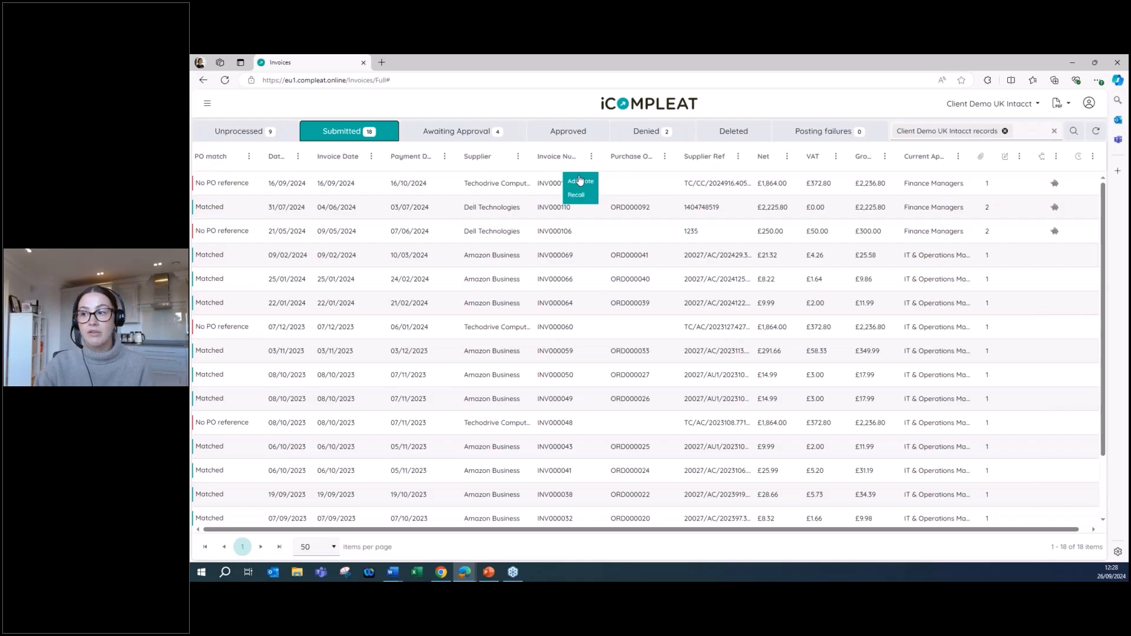
# Open the approval timeline of approved invoice INV000130, examine its posting date and journal number, and return to the home page.
pyautogui.click(569, 133)
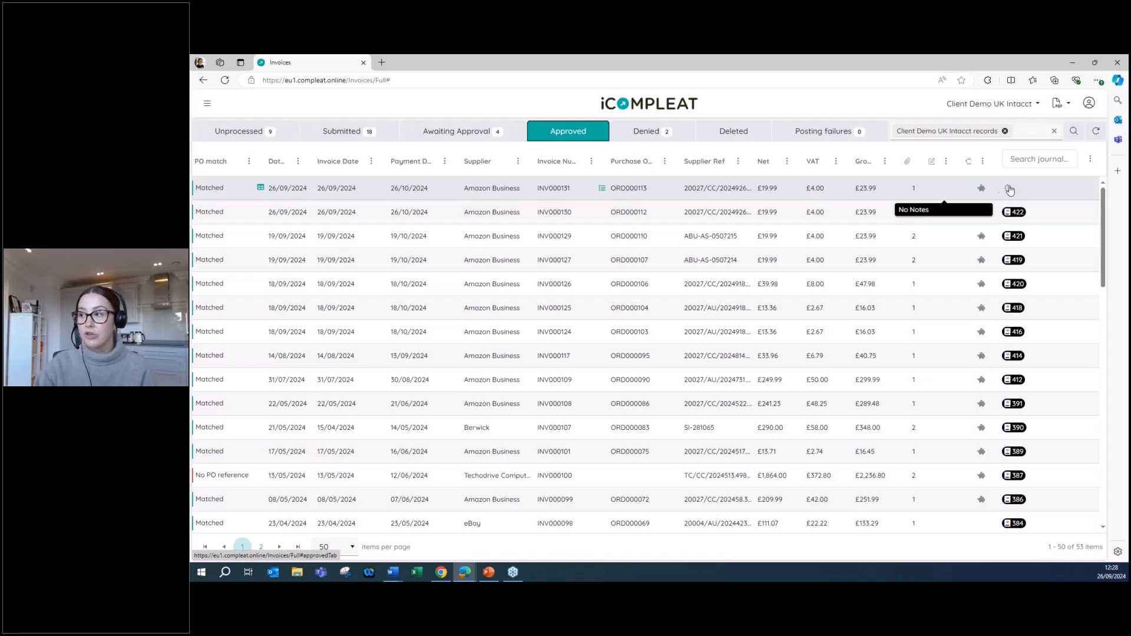
pyautogui.click(567, 215)
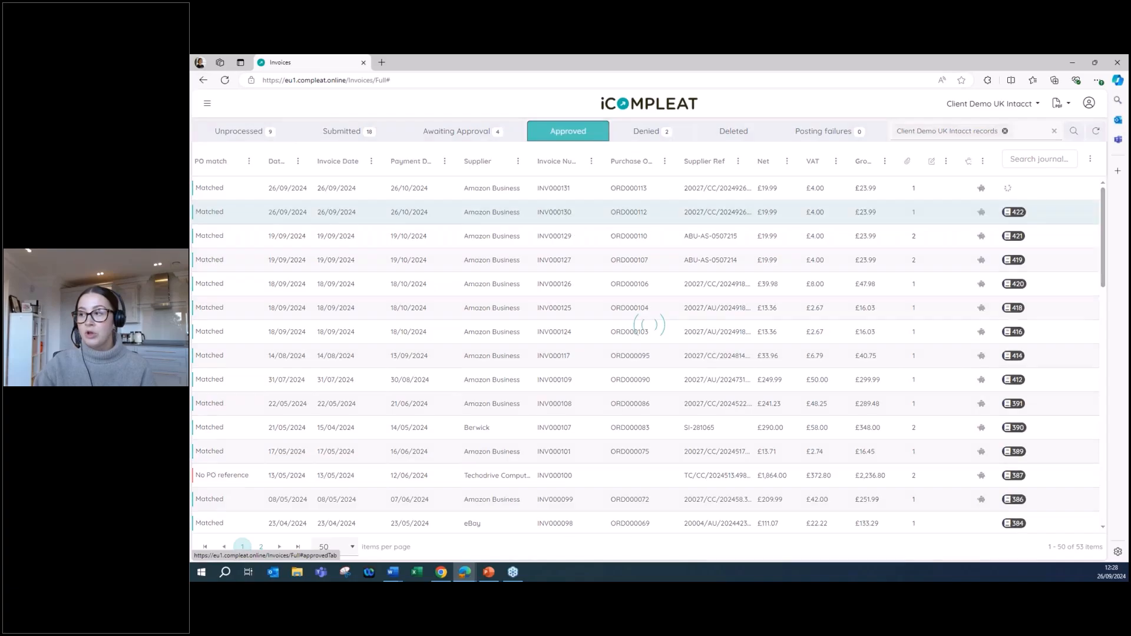
pyautogui.click(948, 547)
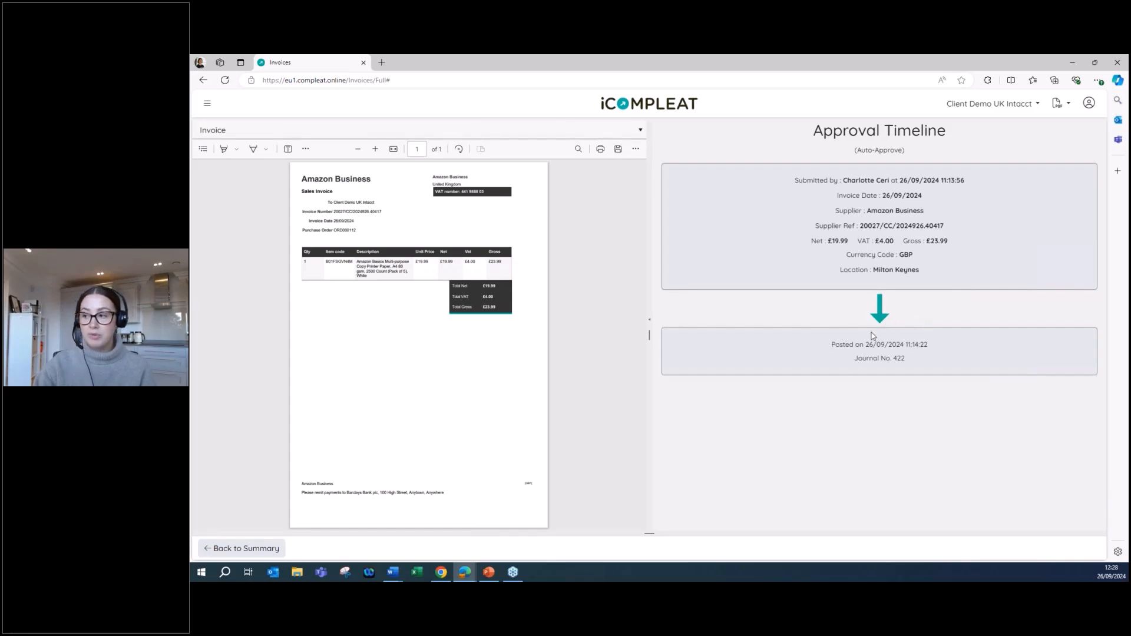
pyautogui.moveTo(837, 344); pyautogui.dragTo(959, 368)
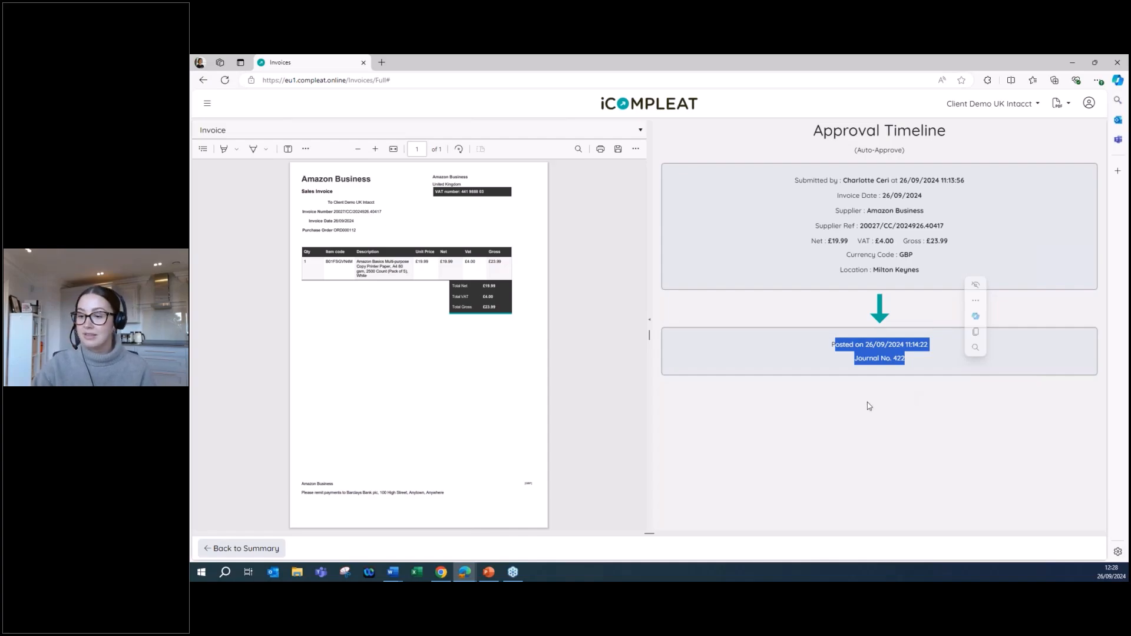
pyautogui.click(672, 110)
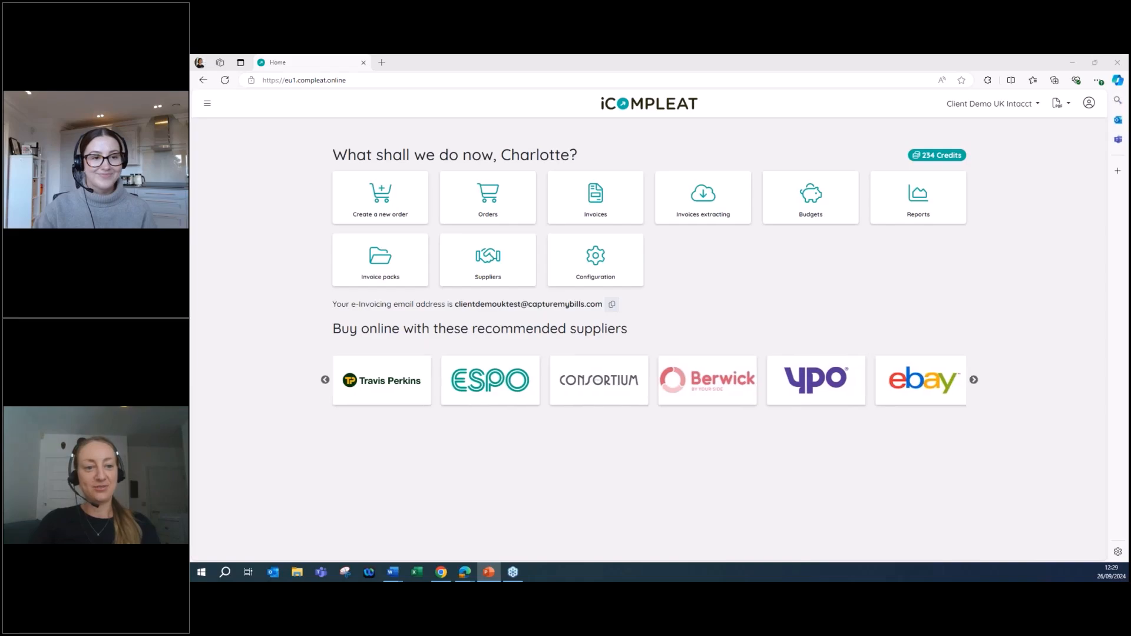
# Switch to PowerPoint, start the slideshow at the Become a Compleat Partner slide and advance to Partnership Benefits.
pyautogui.hotkey('shift', 'F5')
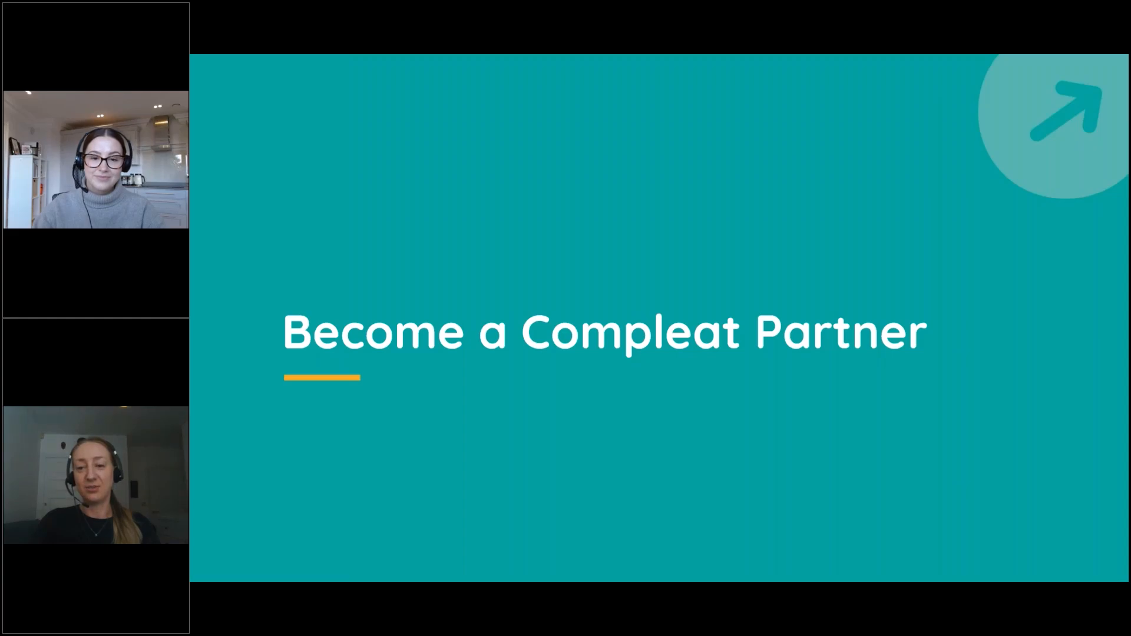
pyautogui.press('Right')
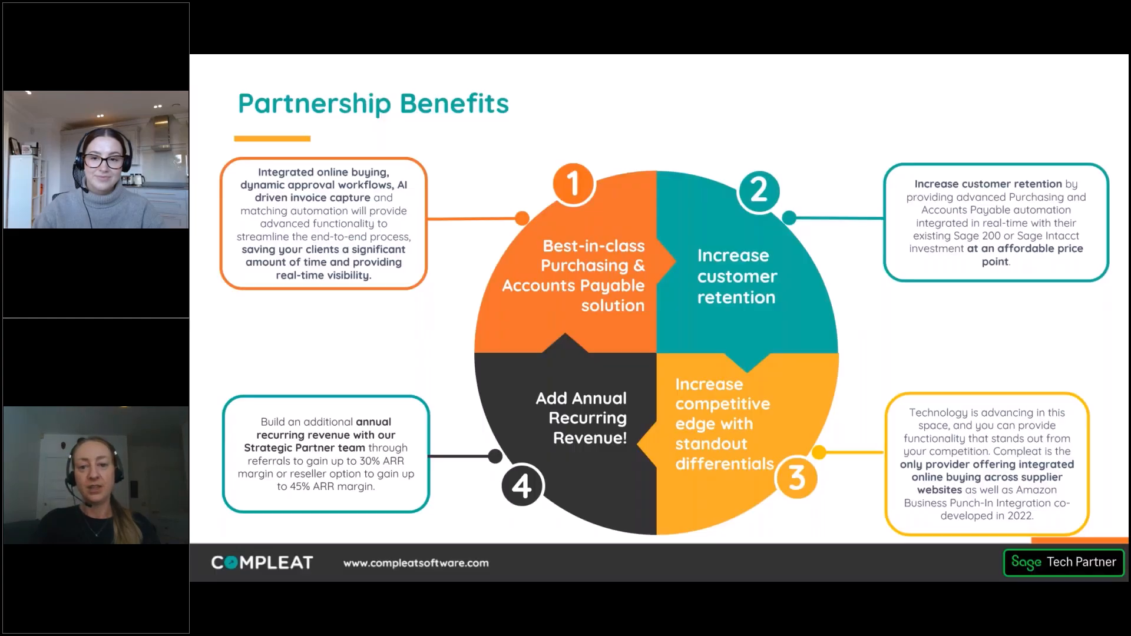